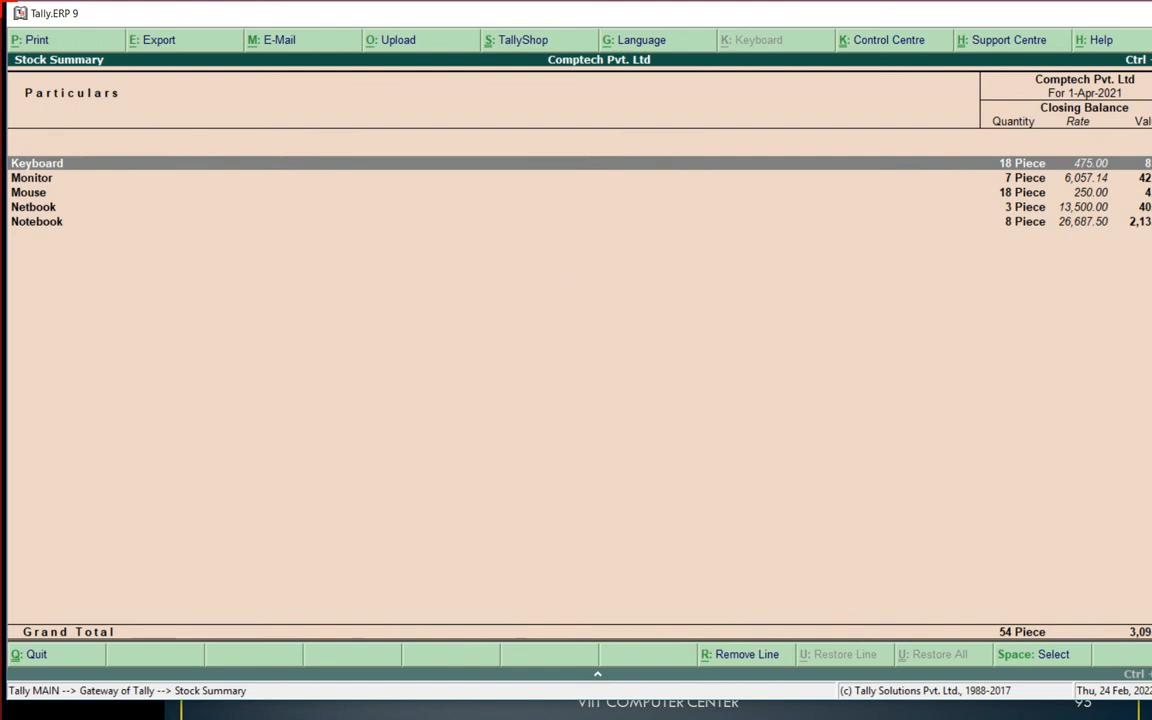
Show the stock summary broken down to individual stock items, and return to the Gateway of Tally
key(alt+f1)
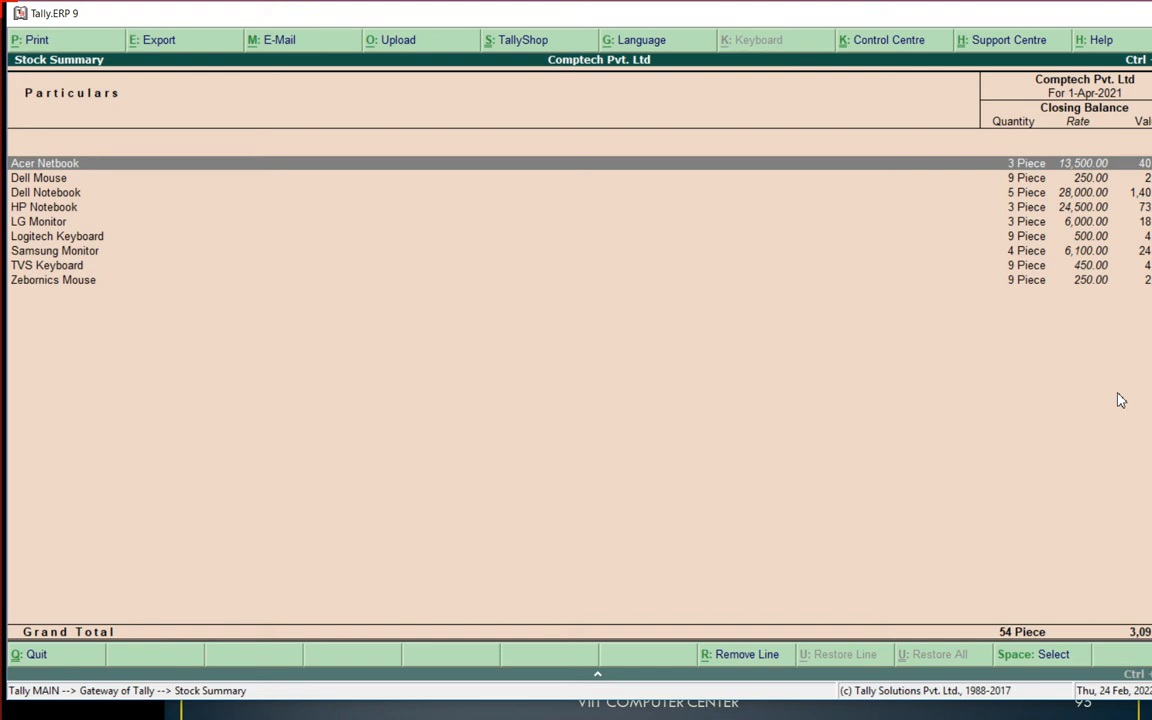
key(Escape)
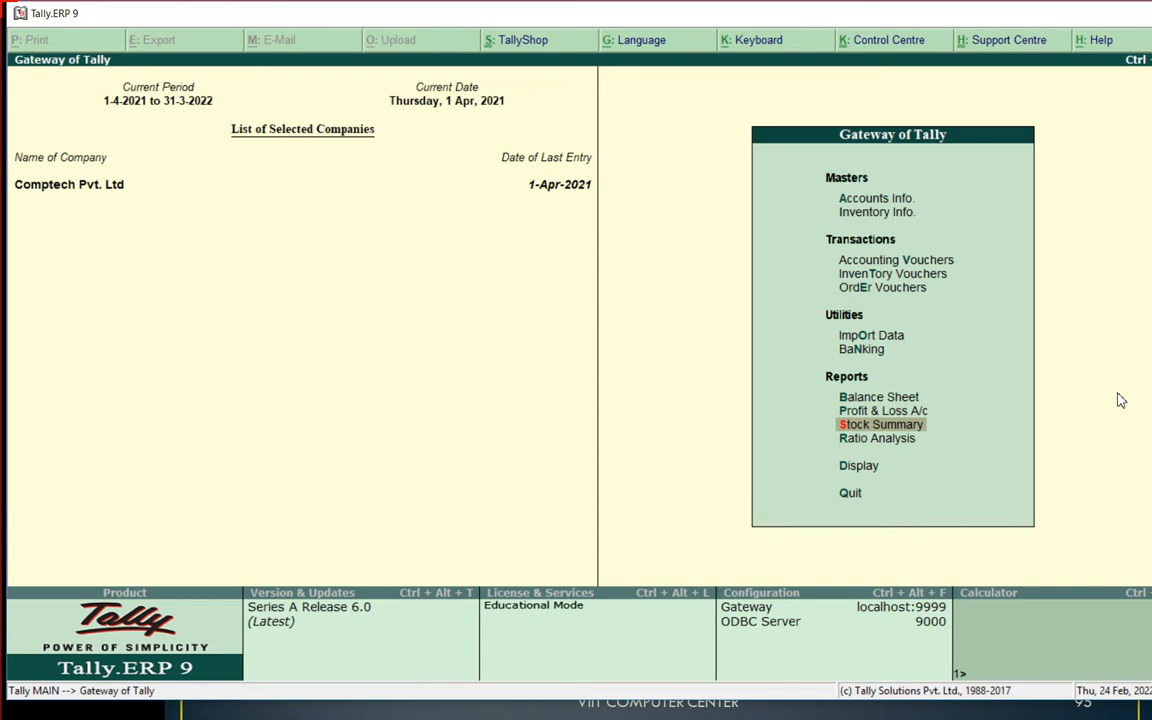
Open accounting voucher creation and change the voucher type to Sales
key(Up)
key(Up)
key(Up)
key(Up)
key(Up)
key(Up)
key(Up)
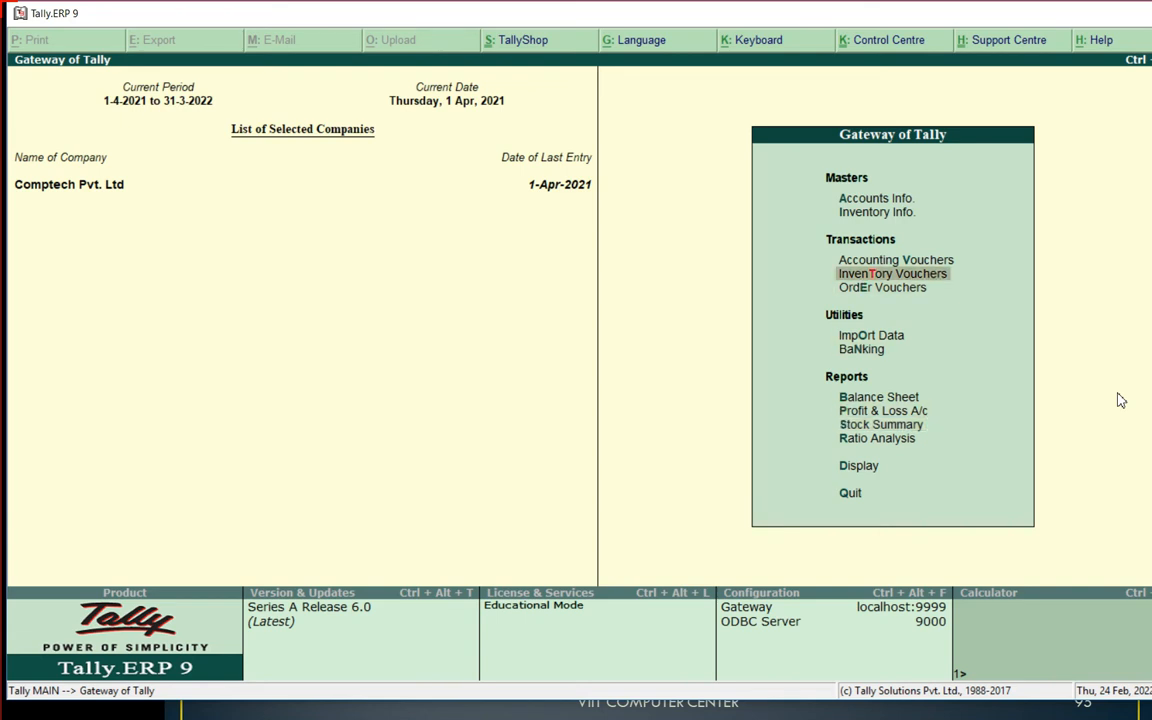
key(Return)
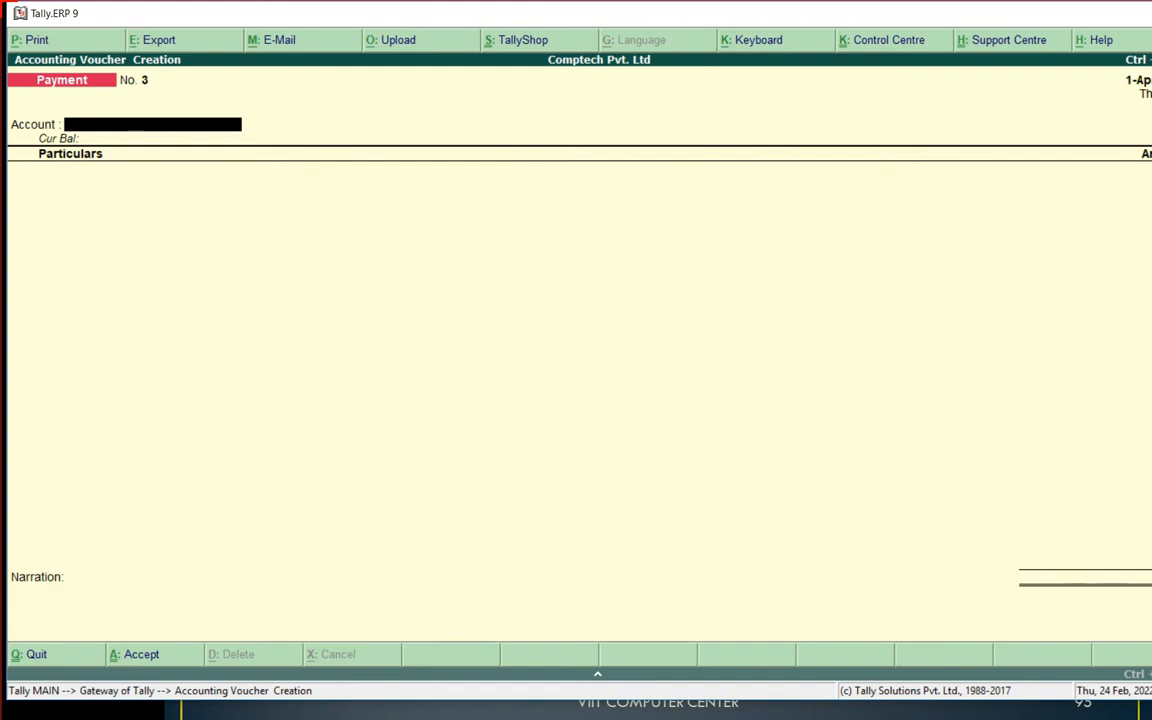
key(F8)
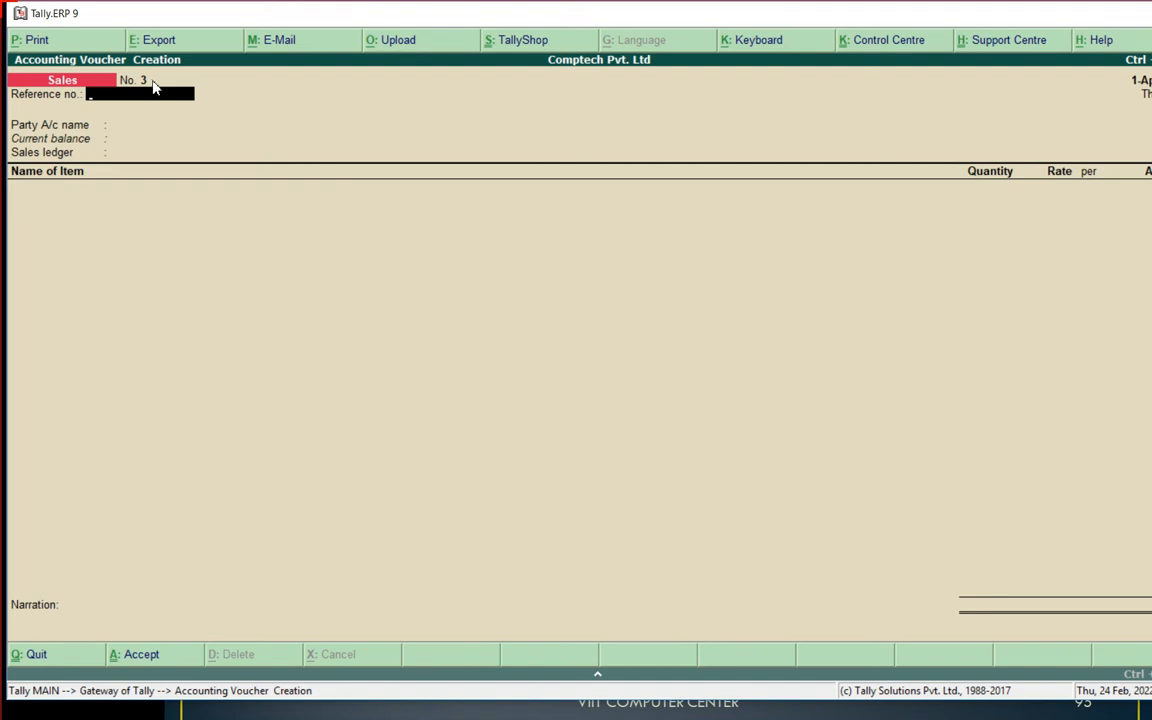
Set the sales voucher's party account to Cash and its sales ledger to Sales A/C, leaving the reference and party details blank
key(Return)
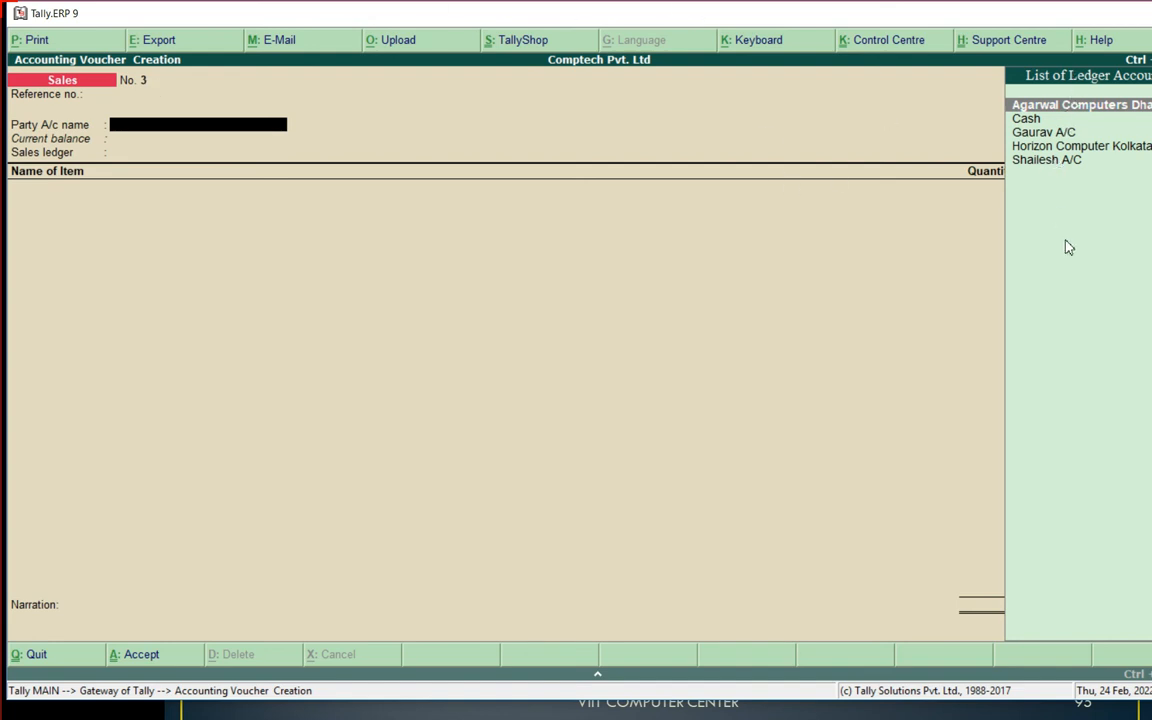
key(Down)
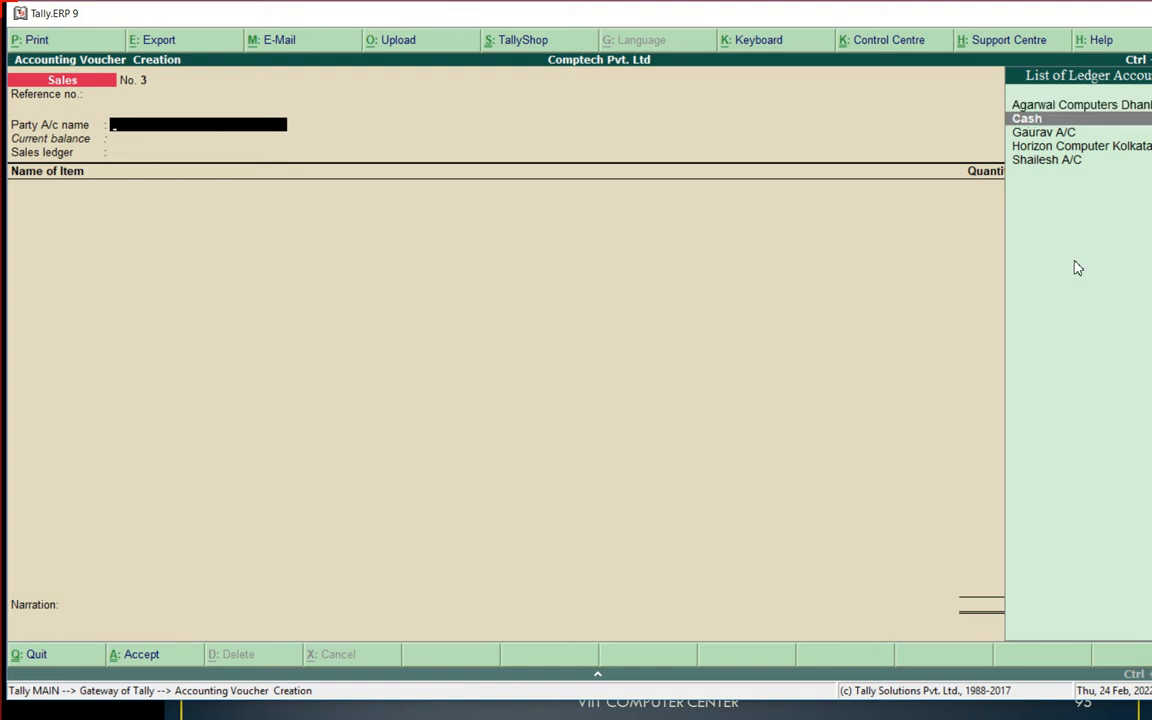
key(Return)
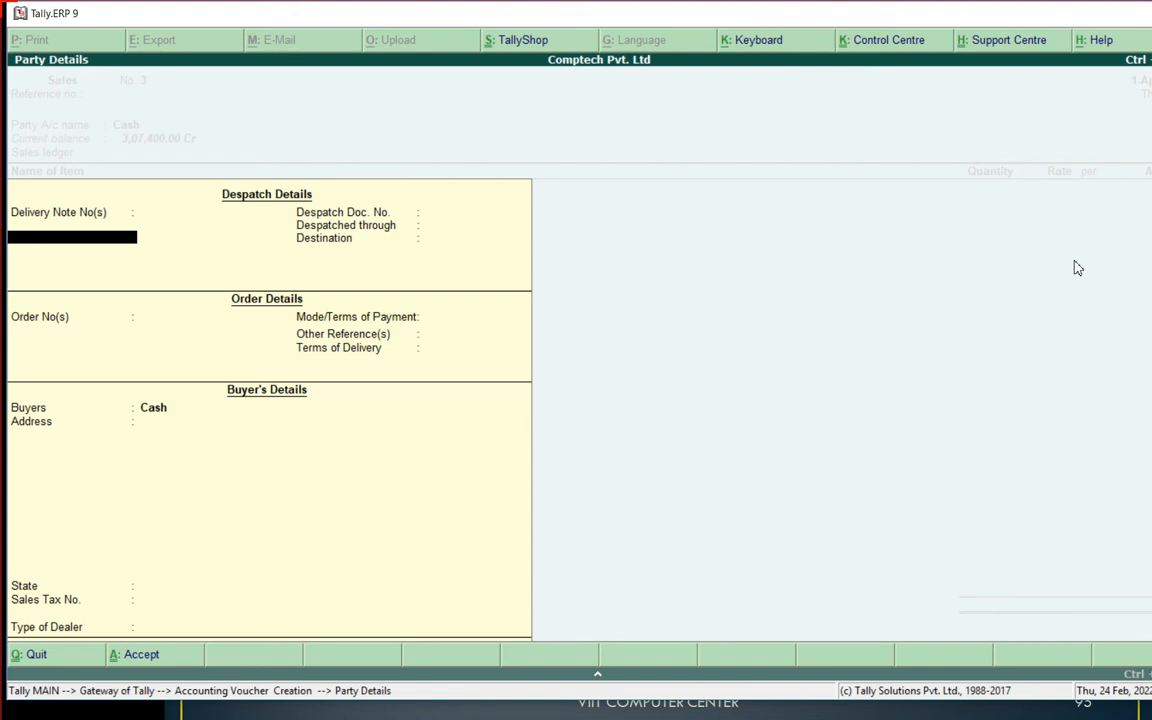
key(ctrl+a)
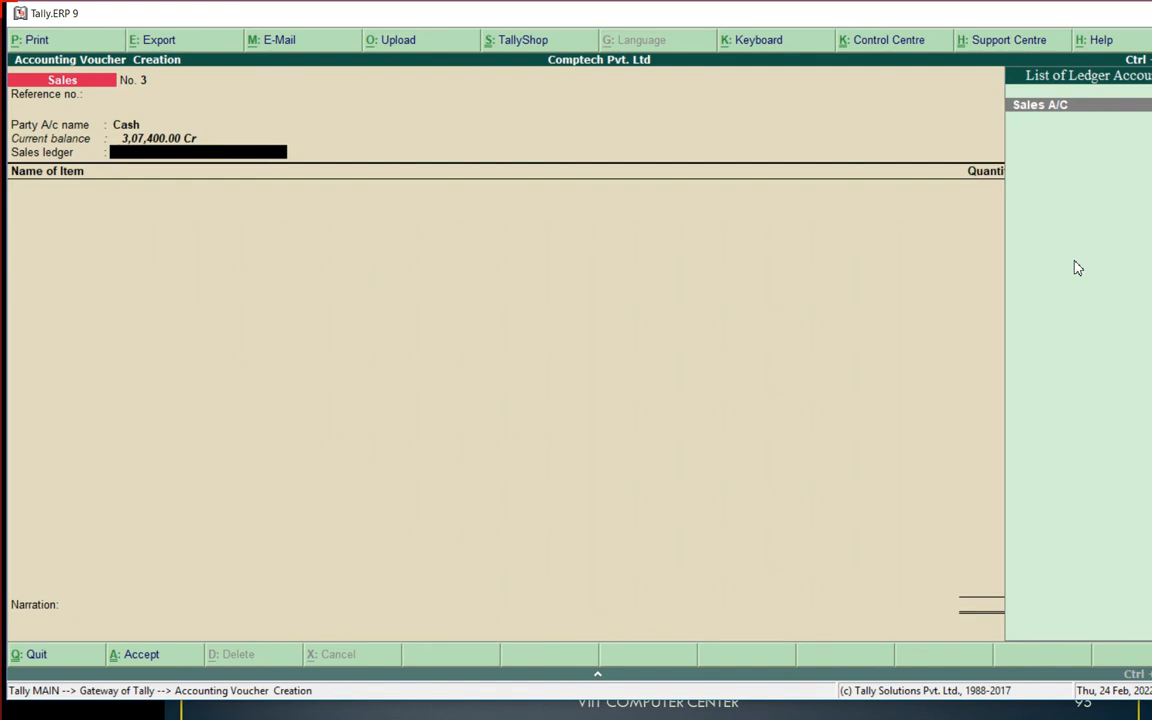
key(Return)
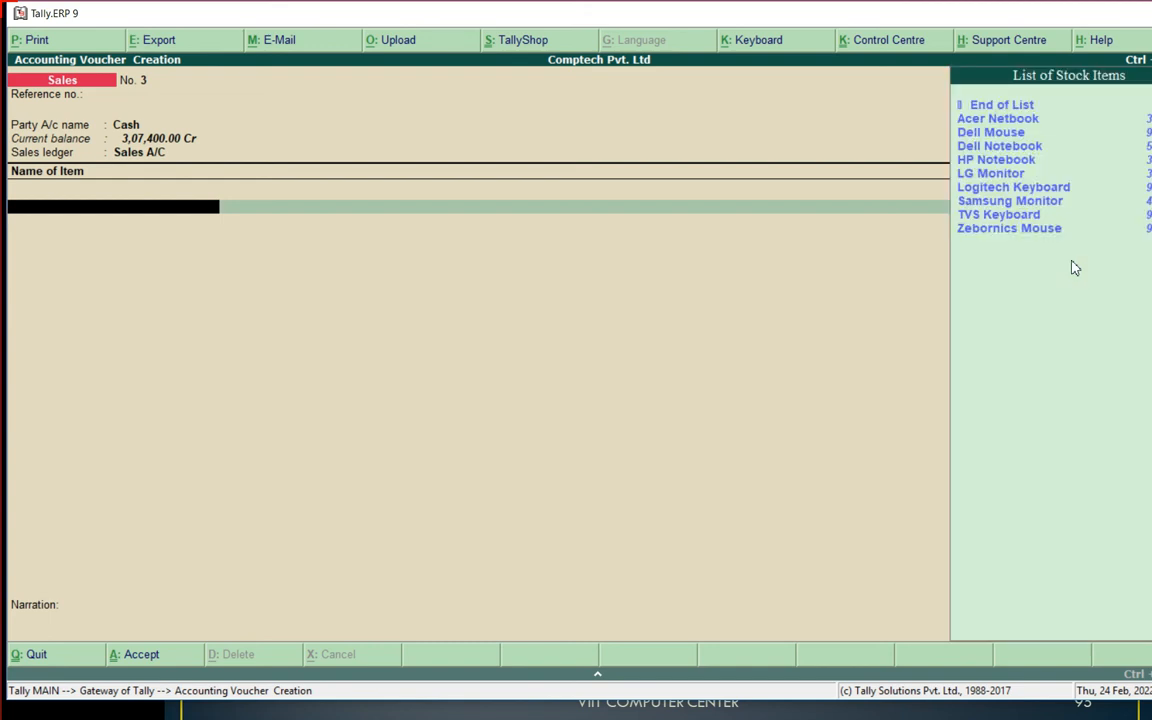
Add Zebornics Mouse as the first stock item with its order number set to Not Applicable
key(Down)
key(Down)
key(Down)
key(Down)
key(Down)
key(Down)
key(Down)
key(Down)
key(Down)
key(Return)
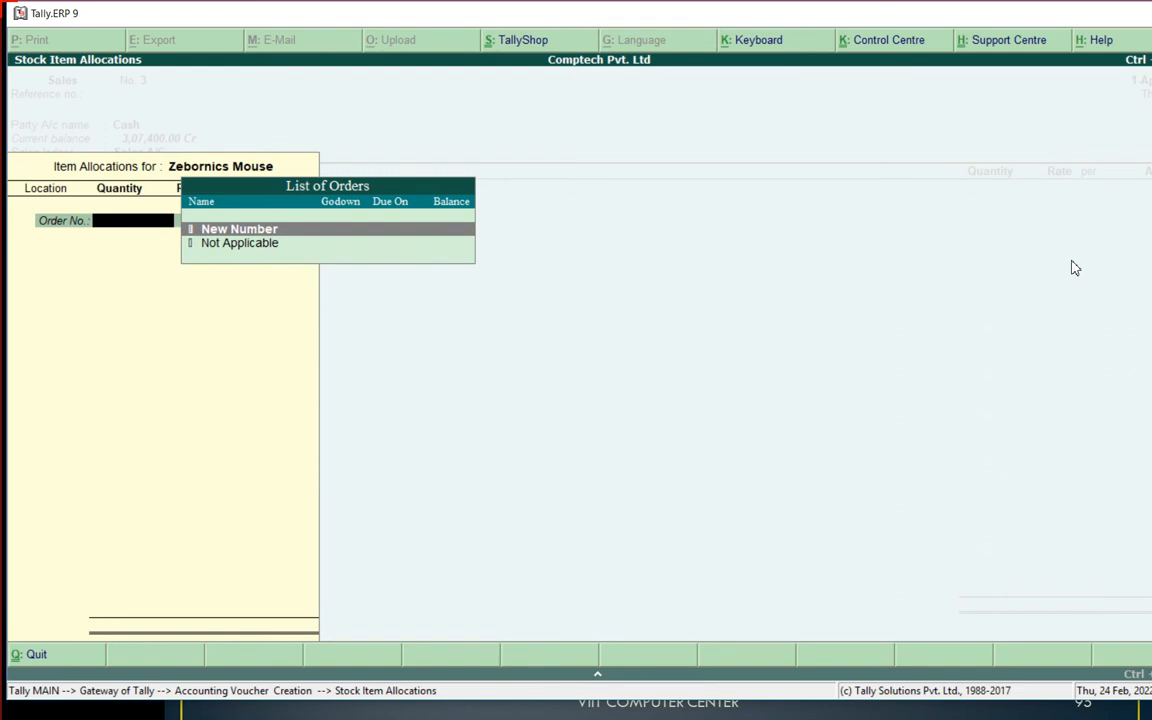
key(Down)
key(Return)
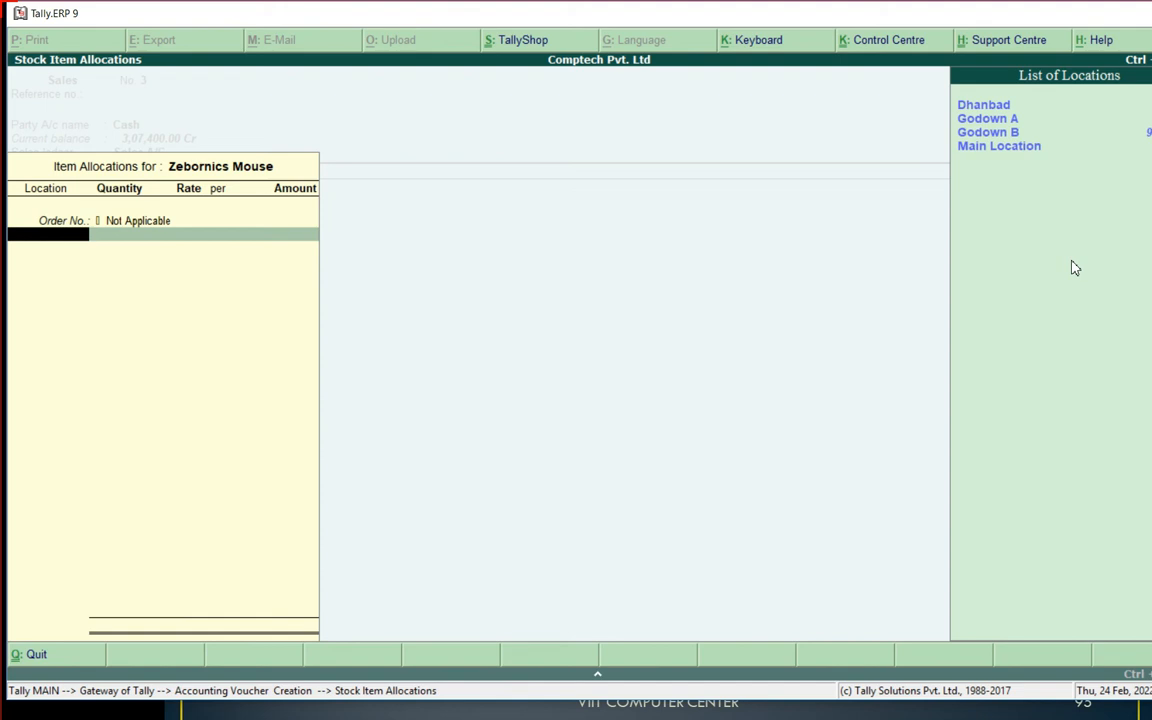
Allocate 1 piece of the Zebornics Mouse from Godown B at a rate of 300
key(Down)
key(Down)
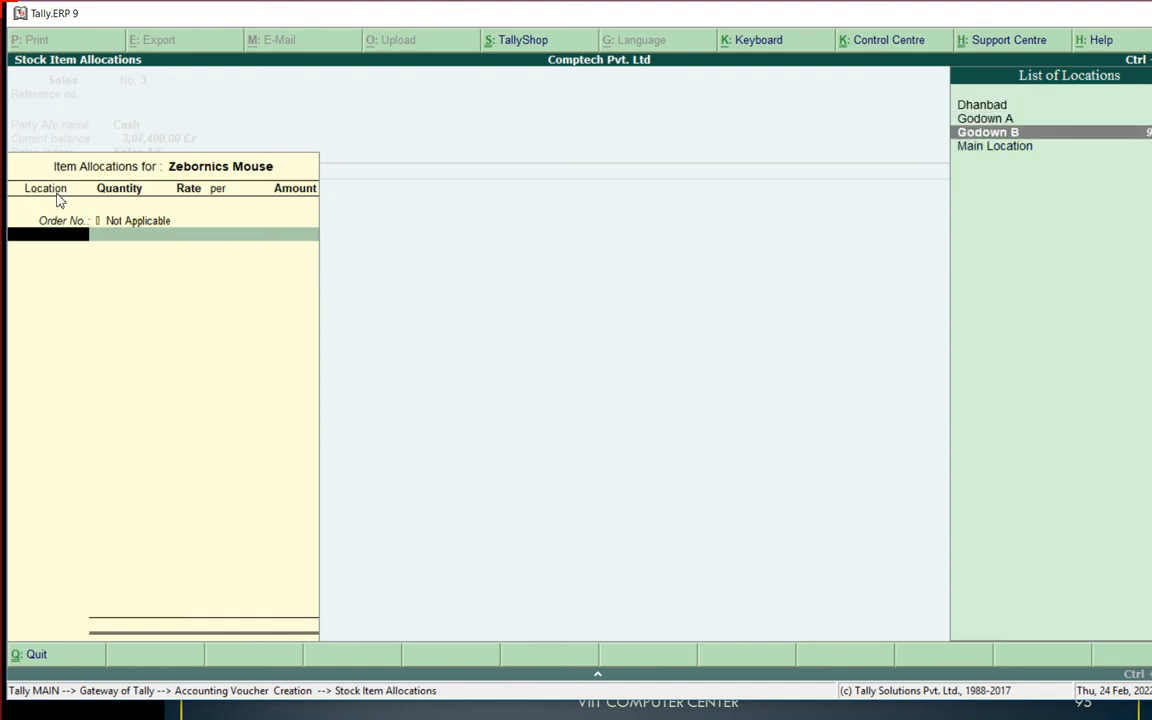
key(Return)
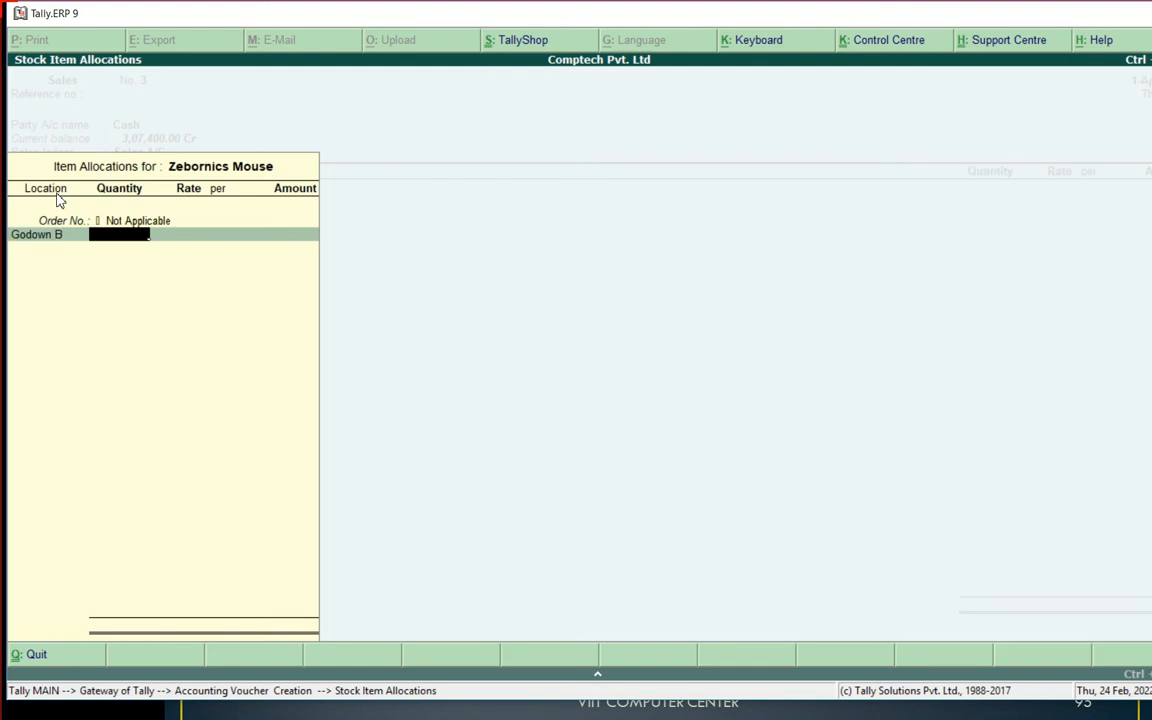
text(1)
key(Return)
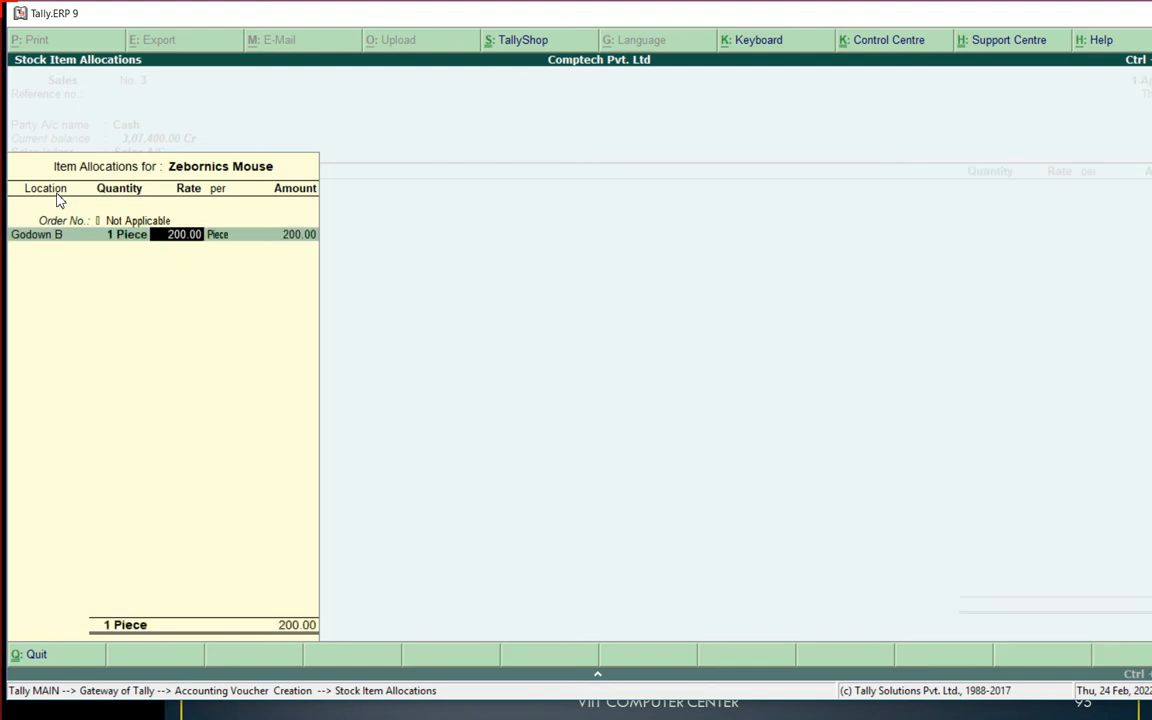
text(300)
key(Return)
key(Return)
key(Return)
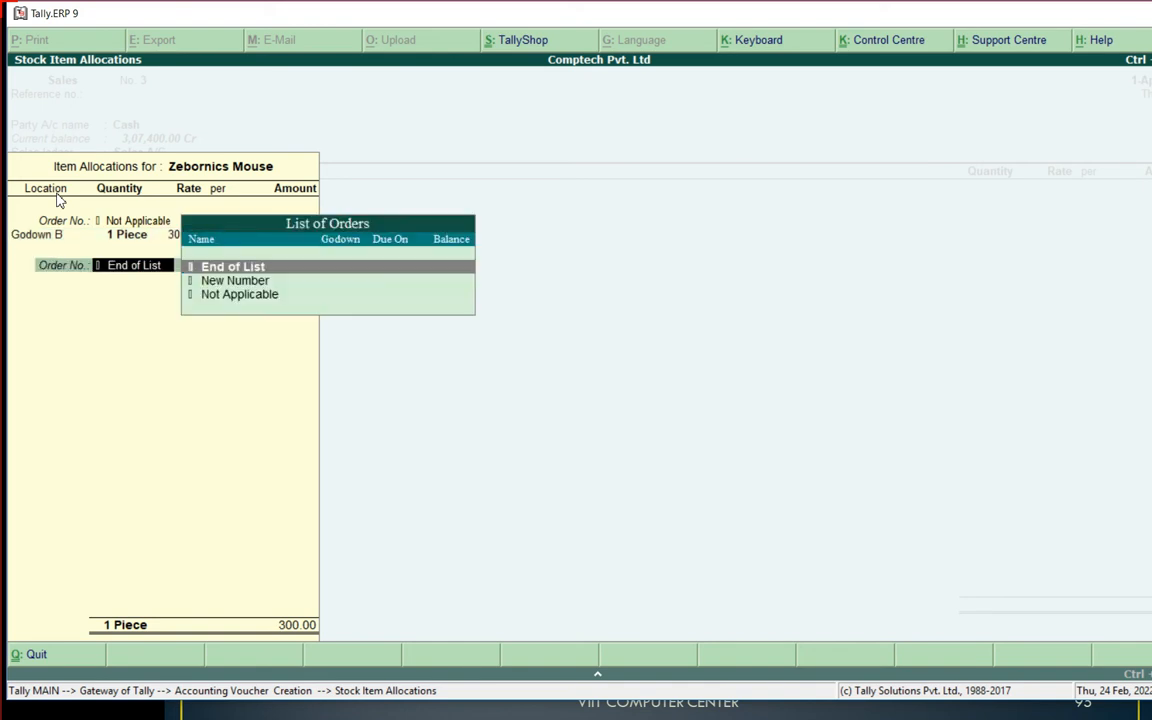
key(Return)
key(Return)
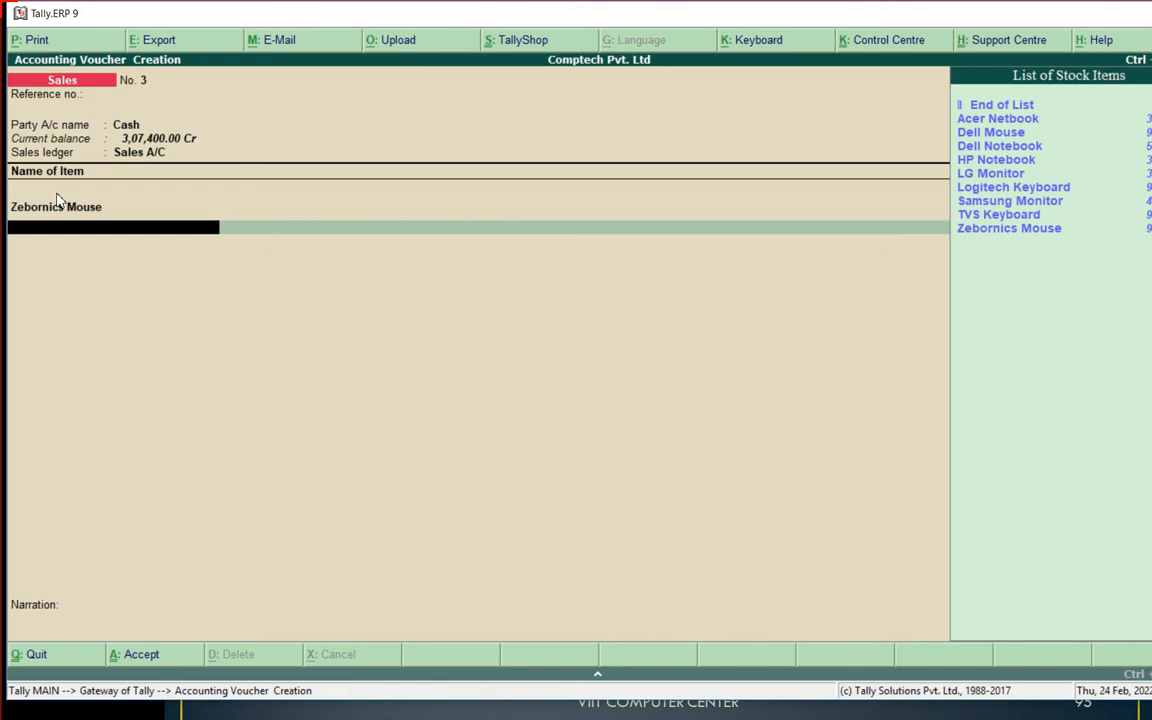
Add TVS Keyboard as the second stock item with its order number set to Not Applicable
key(Down)
key(Down)
key(Down)
key(Down)
key(Down)
key(Down)
key(Down)
key(Down)
key(Return)
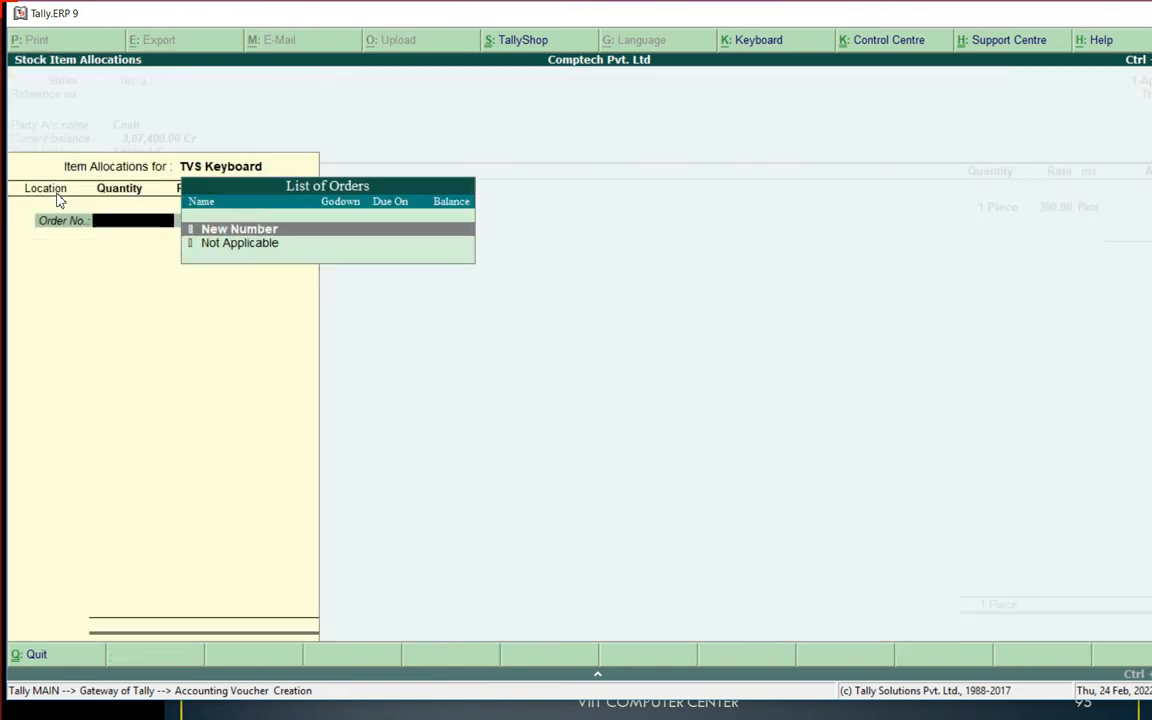
key(Down)
key(Return)
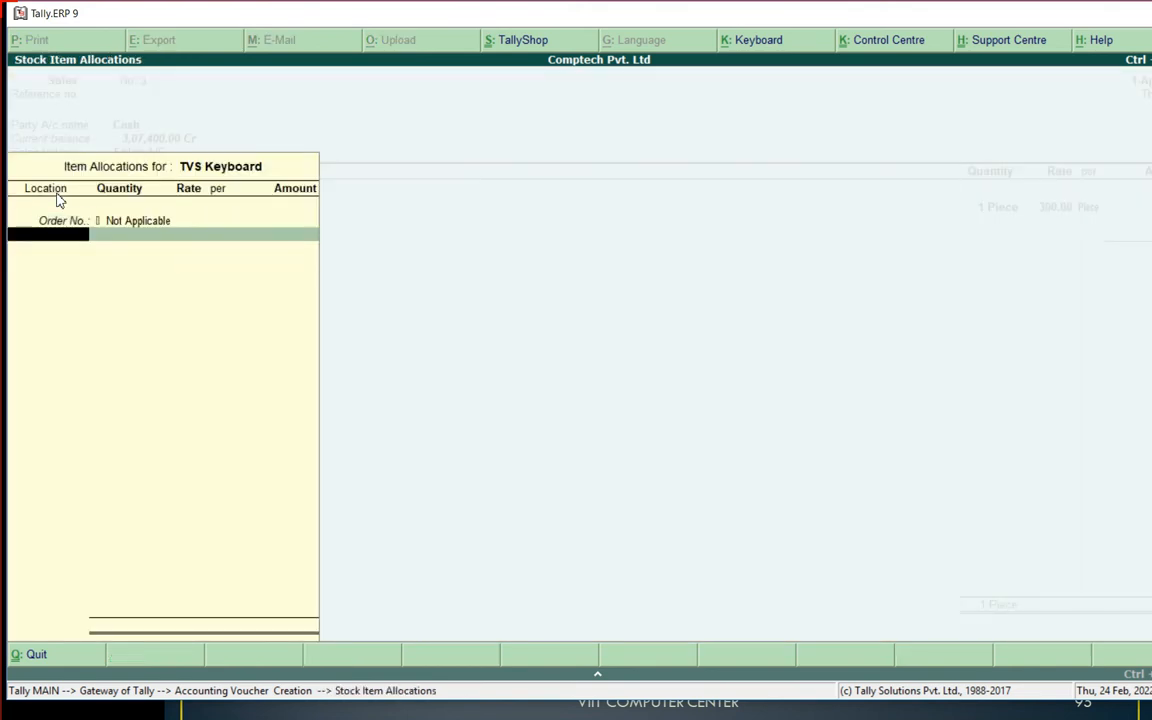
Allocate 1 piece of the TVS Keyboard from Godown B, accepting the rate of 500
key(Down)
key(Down)
key(Return)
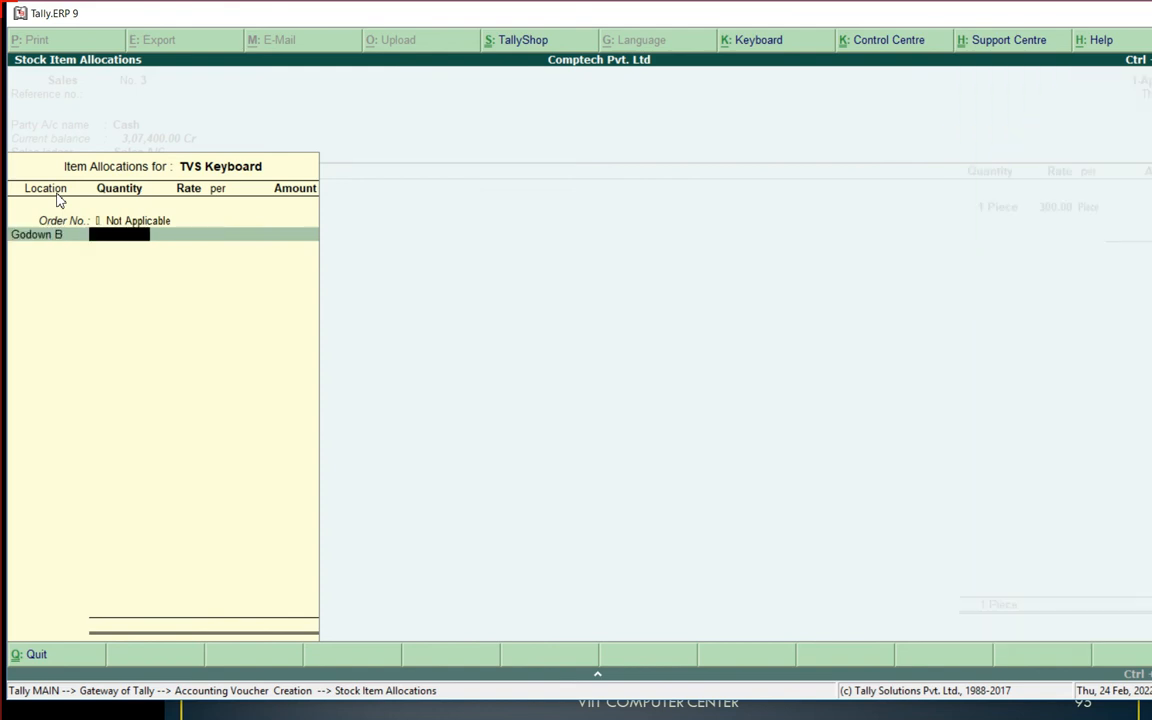
text(1)
key(Return)
key(Return)
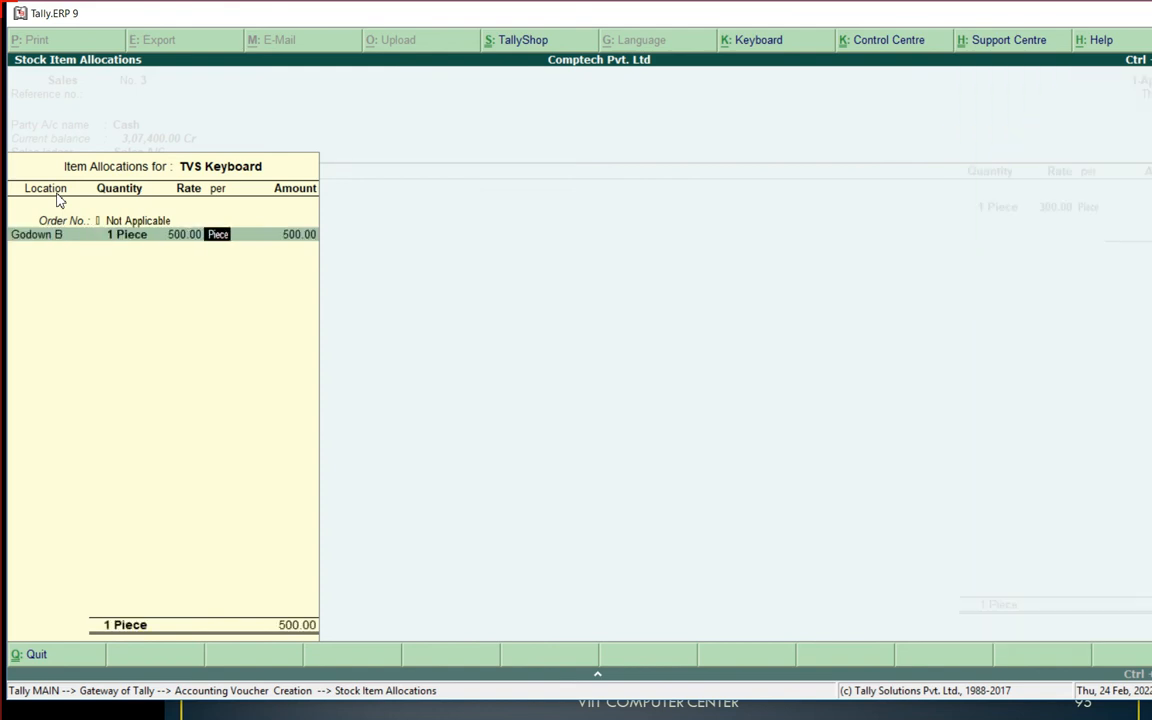
key(Return)
key(Return)
key(Return)
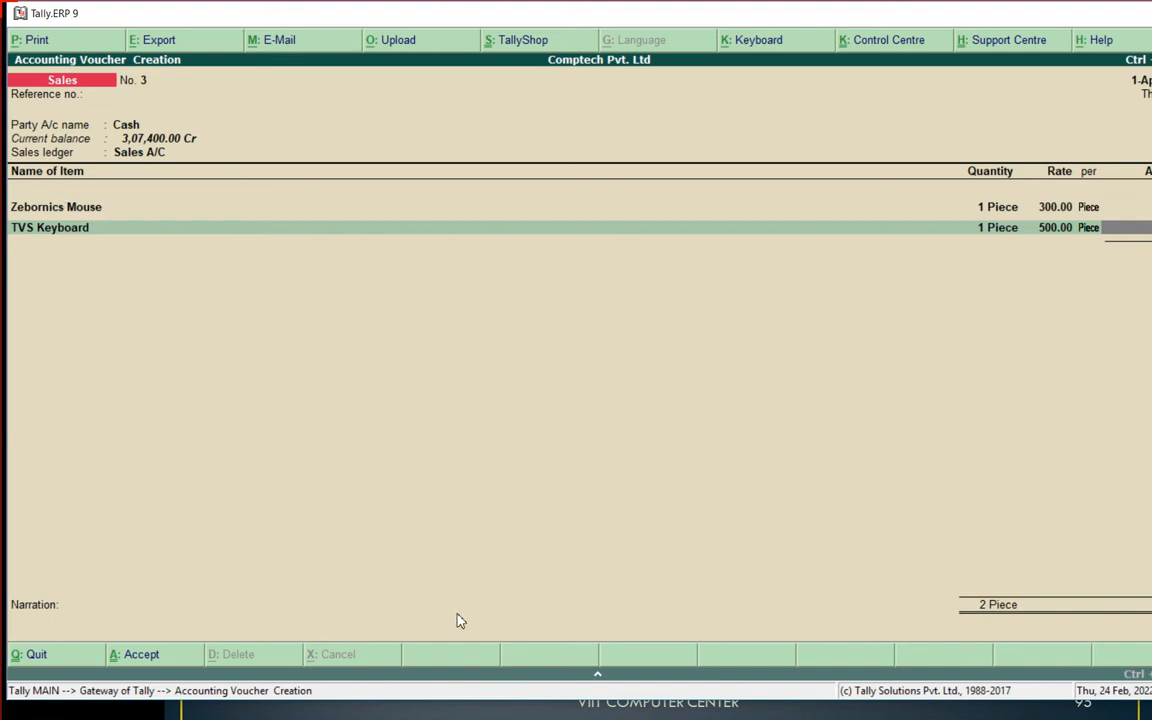
End the item list, save the sales voucher without a narration, and quit voucher creation
key(Return)
key(Return)
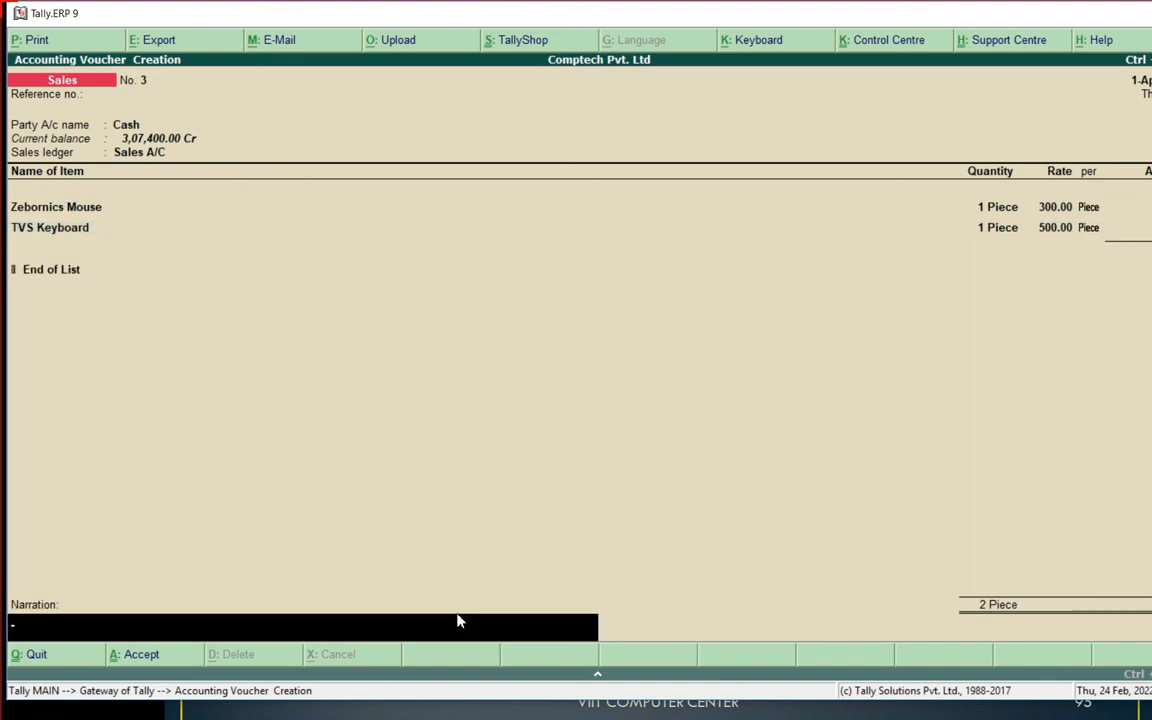
key(Return)
key(Return)
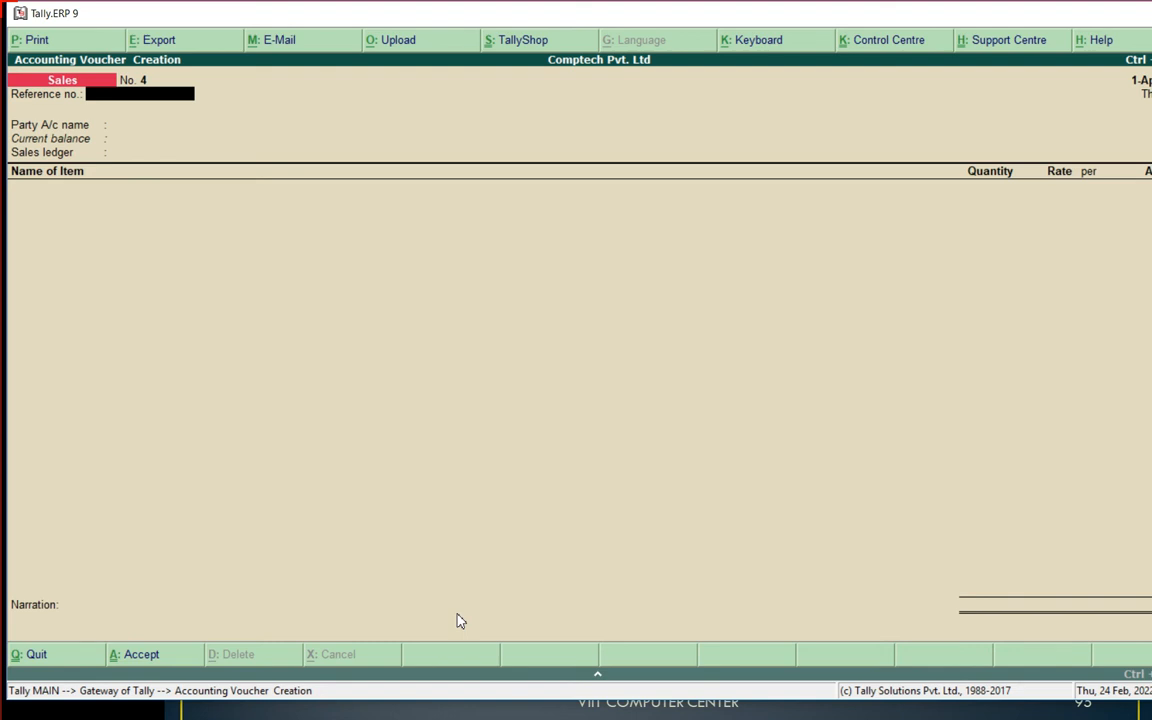
key(Escape)
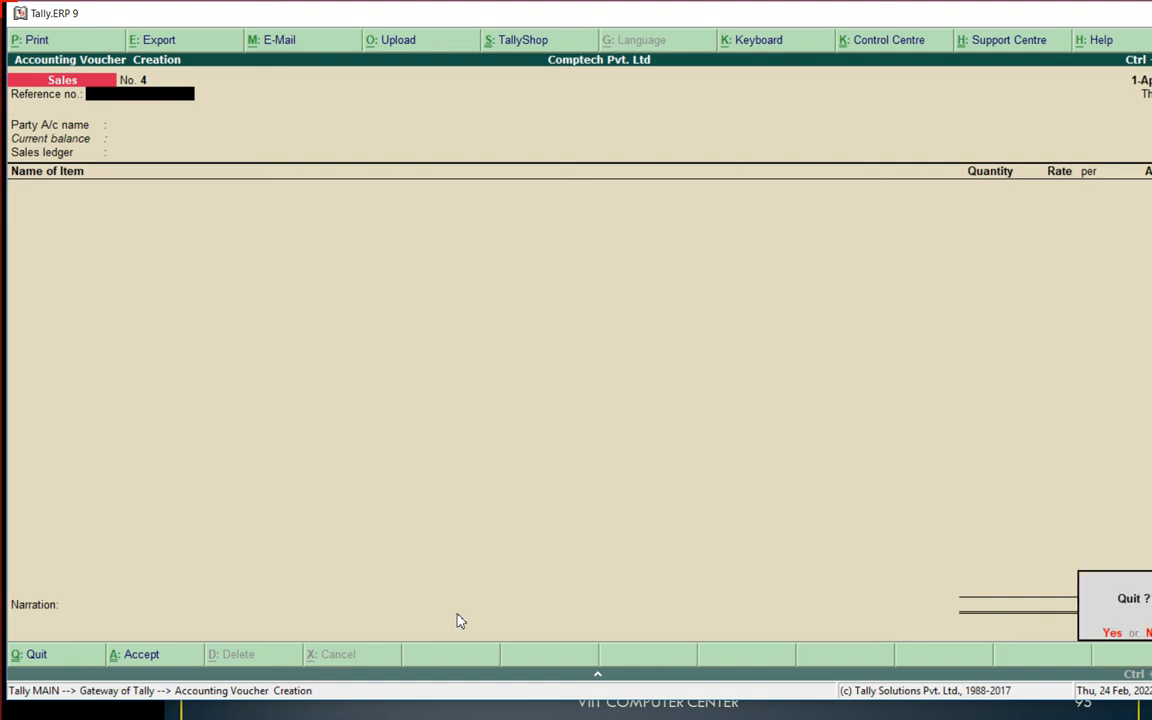
key(y)
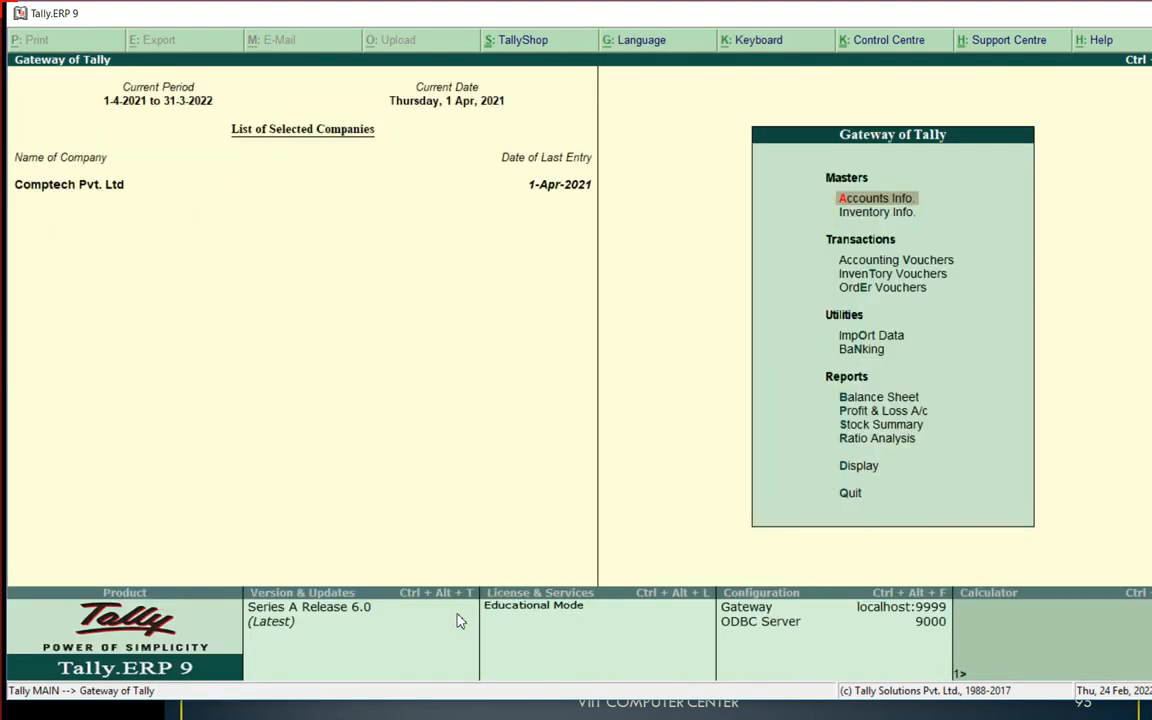
Switch to the presentation, review the steps for viewing and printing an invoice, and return to Tally.ERP 9
key(alt+Tab)
key(Left)
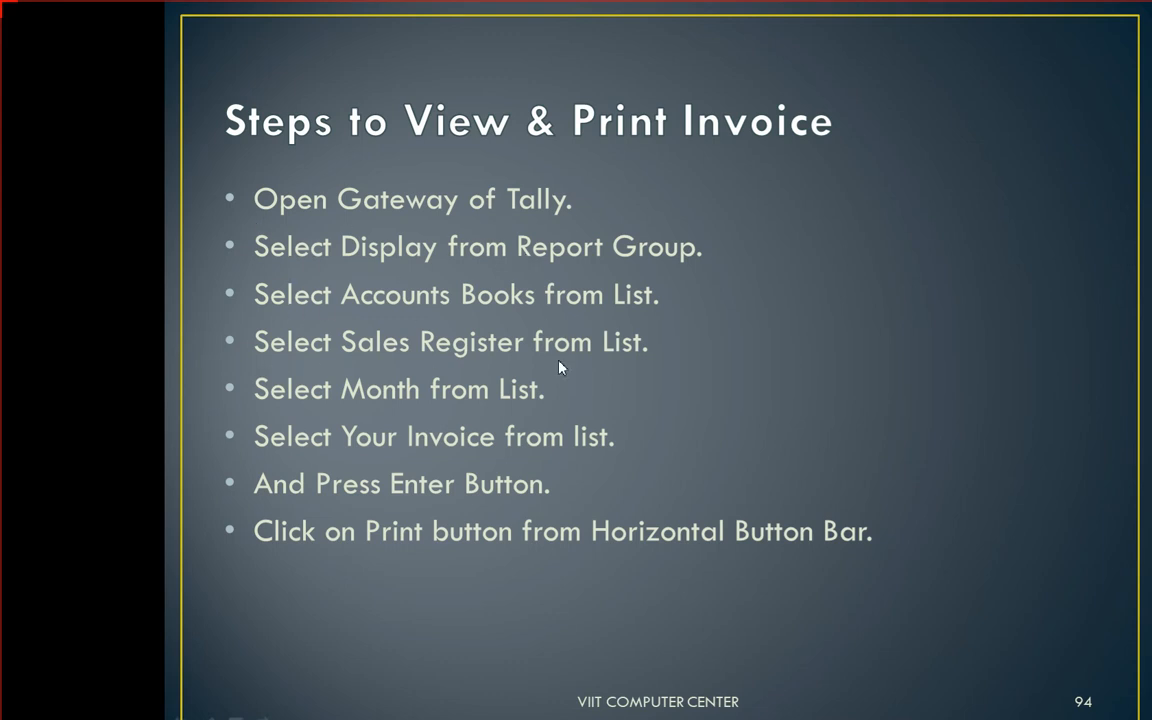
key(alt+Tab)
Open the Sales Register from the account books in the display reports
key(Down)
key(Down)
key(Down)
key(Down)
key(Down)
key(Down)
key(Down)
key(Down)
key(Down)
key(Down)
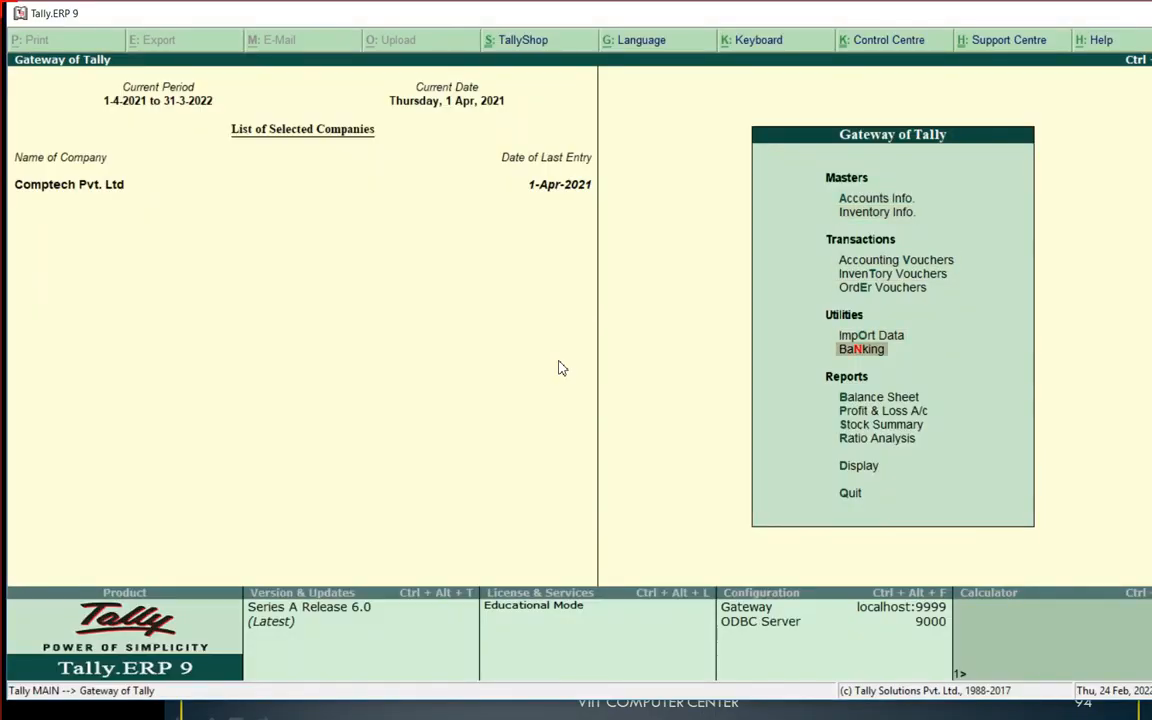
key(Return)
key(Down)
key(Down)
key(Down)
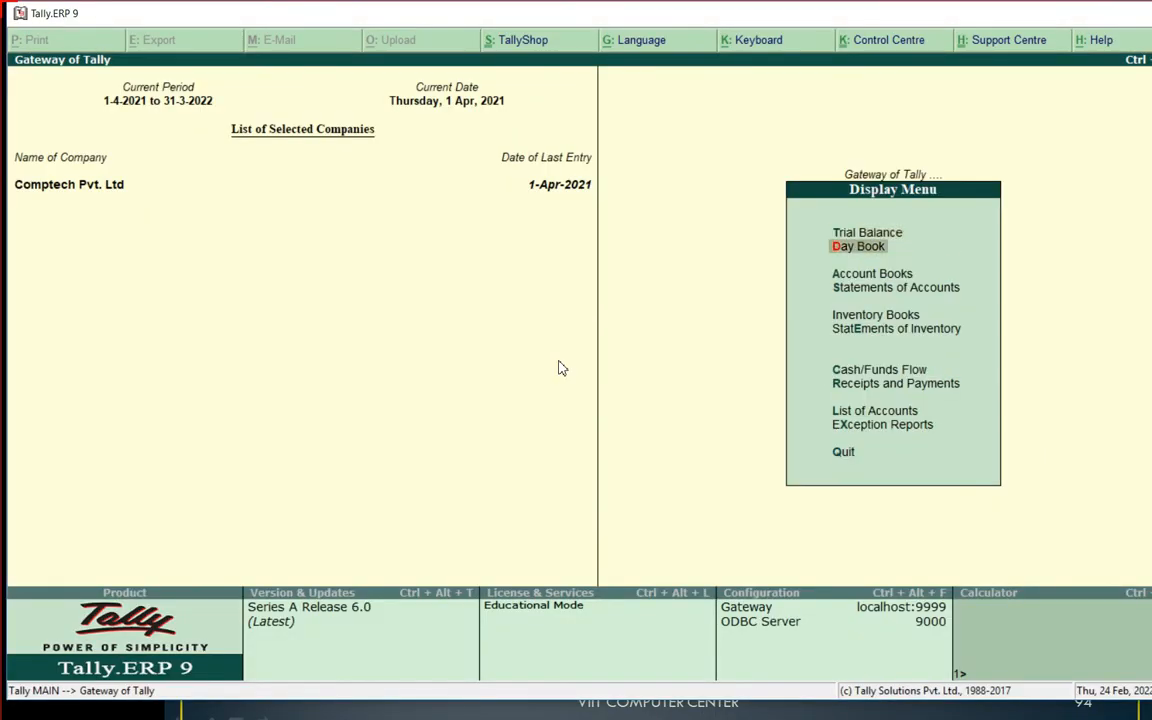
key(Up)
key(Return)
key(Down)
key(Down)
key(Down)
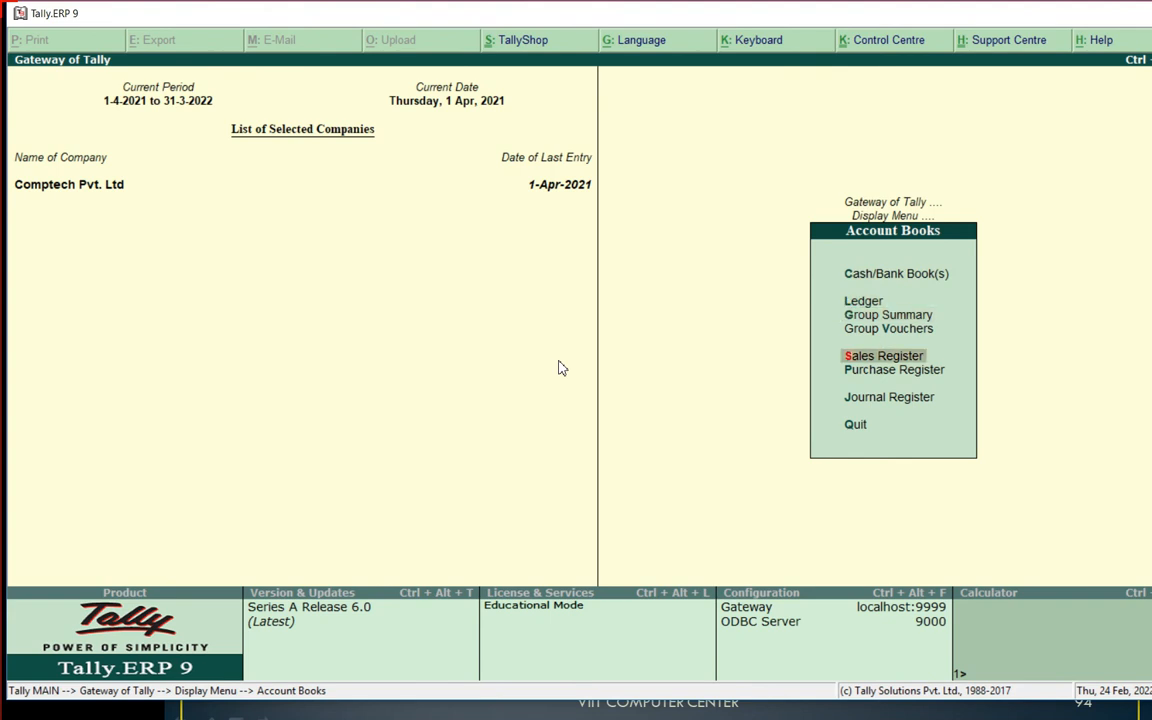
key(Return)
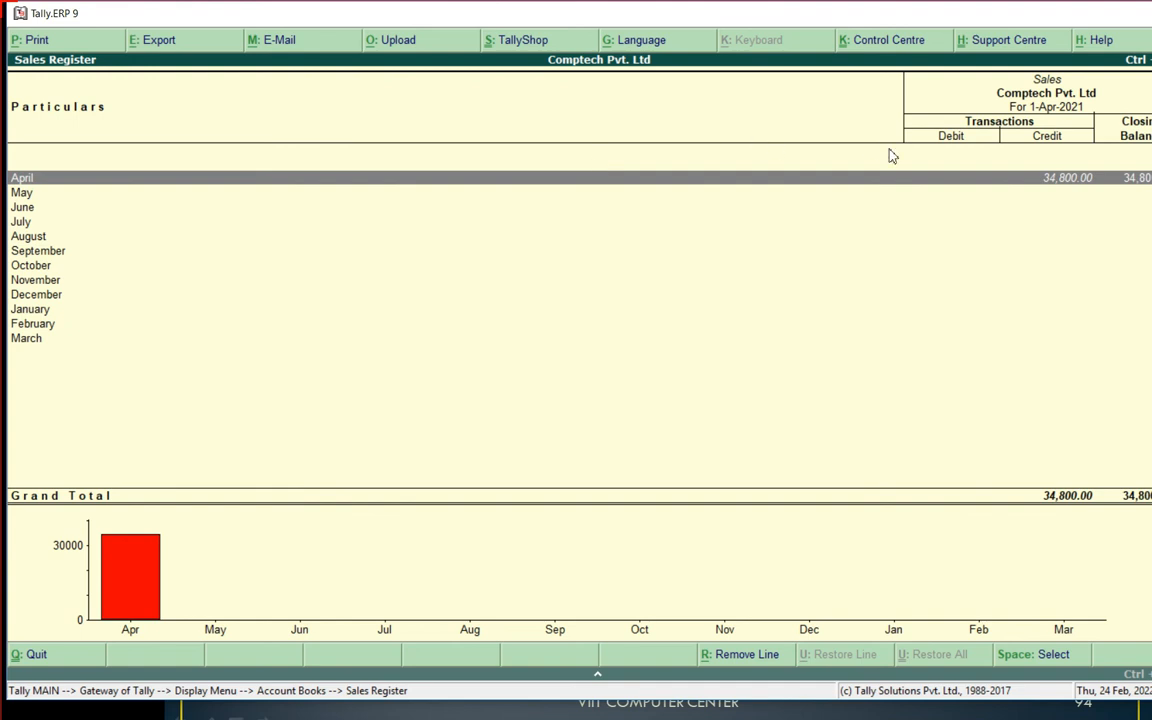
Open the Cash sales voucher from April's voucher register and bring up the print preview of its invoice
click(20, 180)
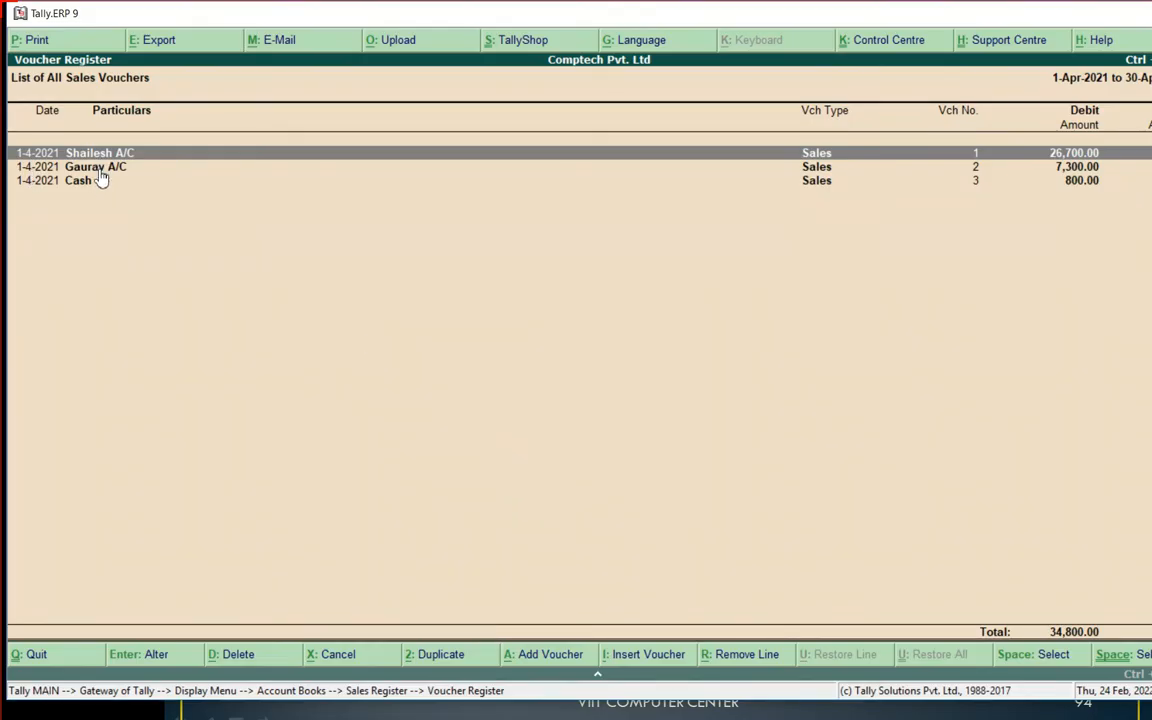
click(93, 184)
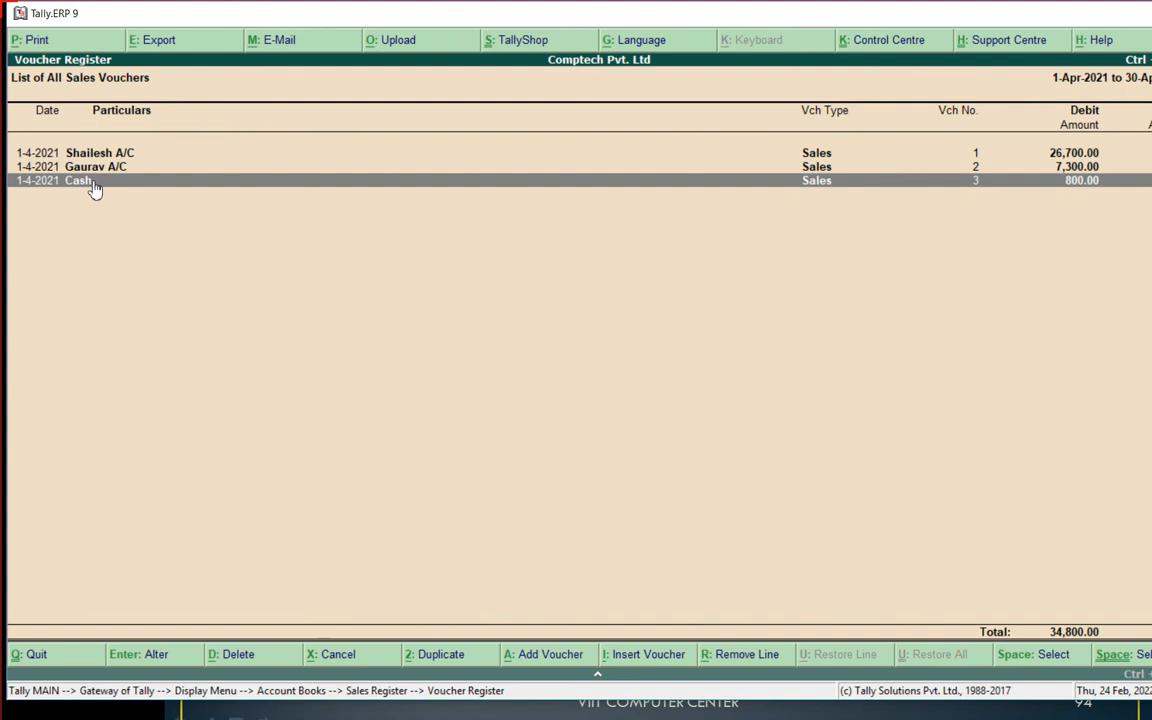
key(Return)
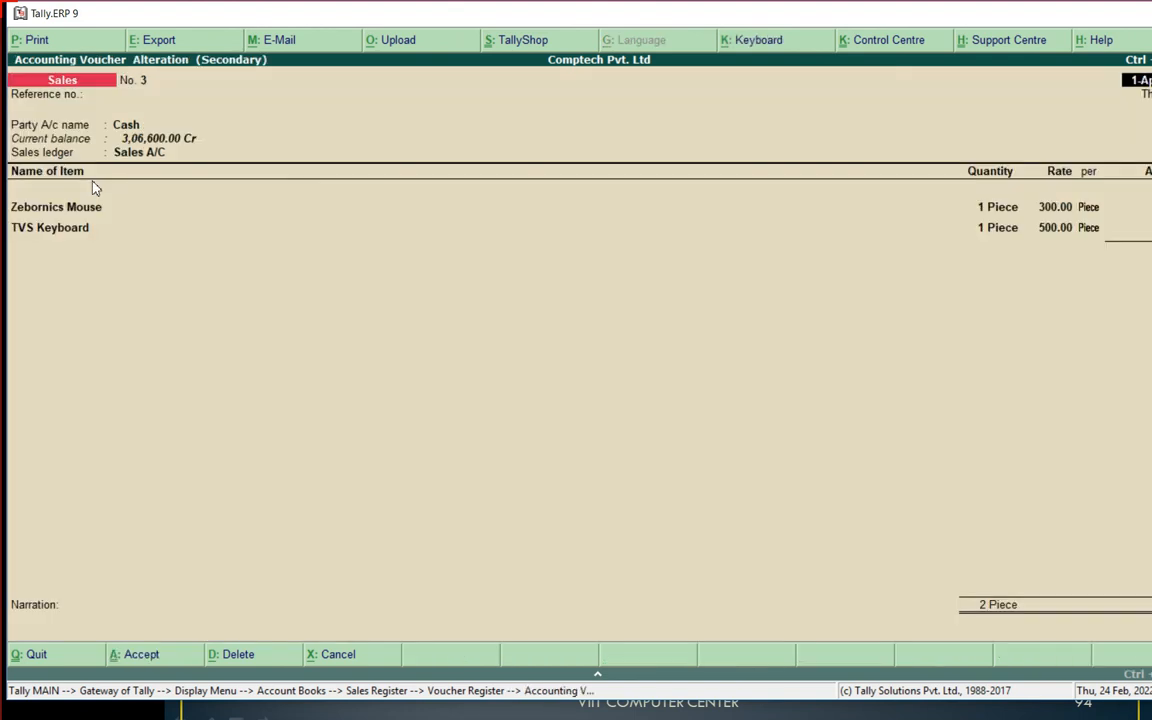
key(alt+p)
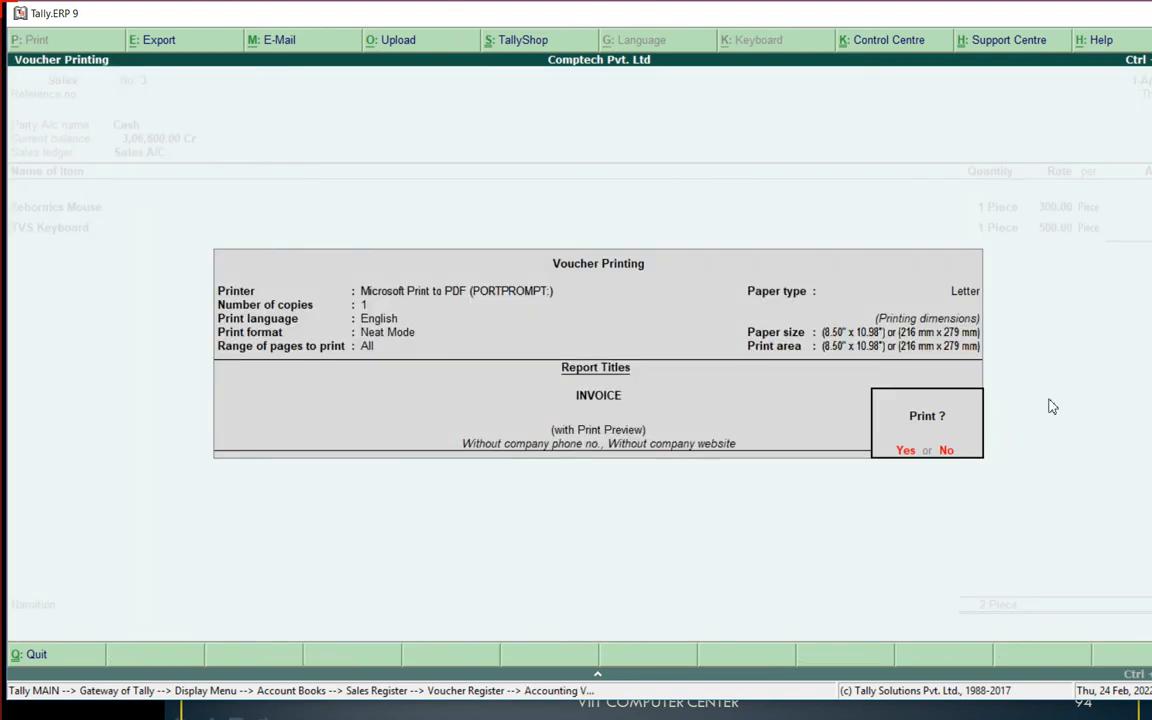
click(907, 453)
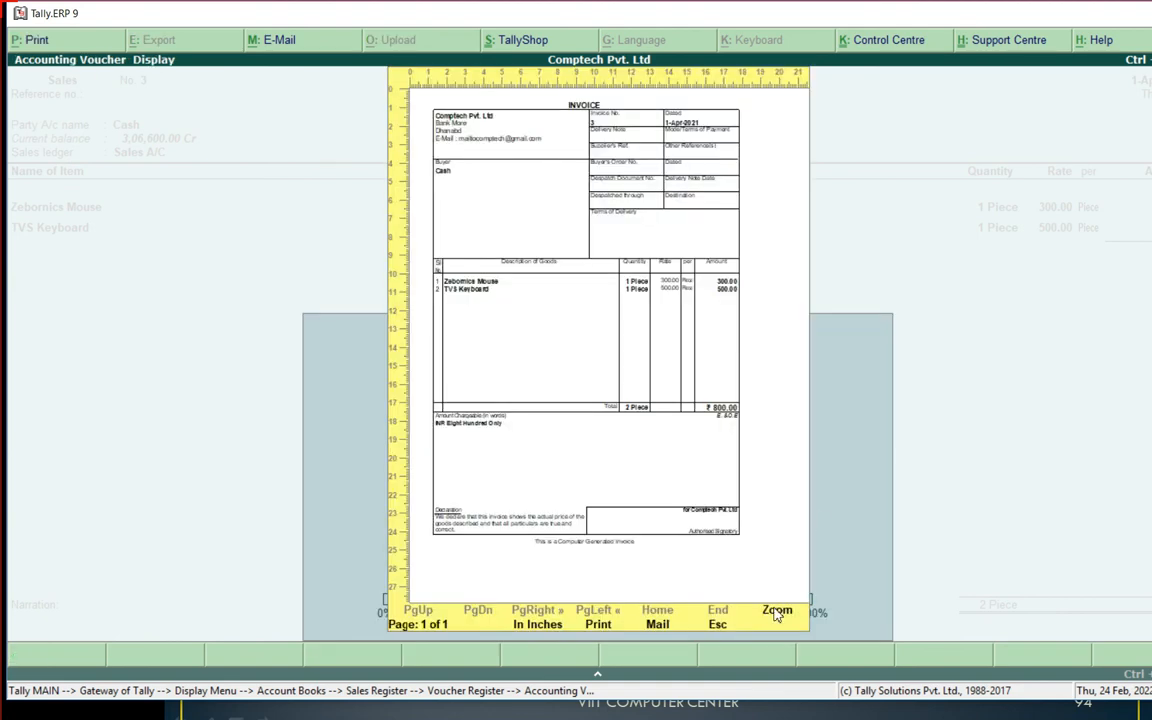
Enlarge the cash invoice preview, examine it from header to declaration, and return to the list of sales vouchers
click(776, 608)
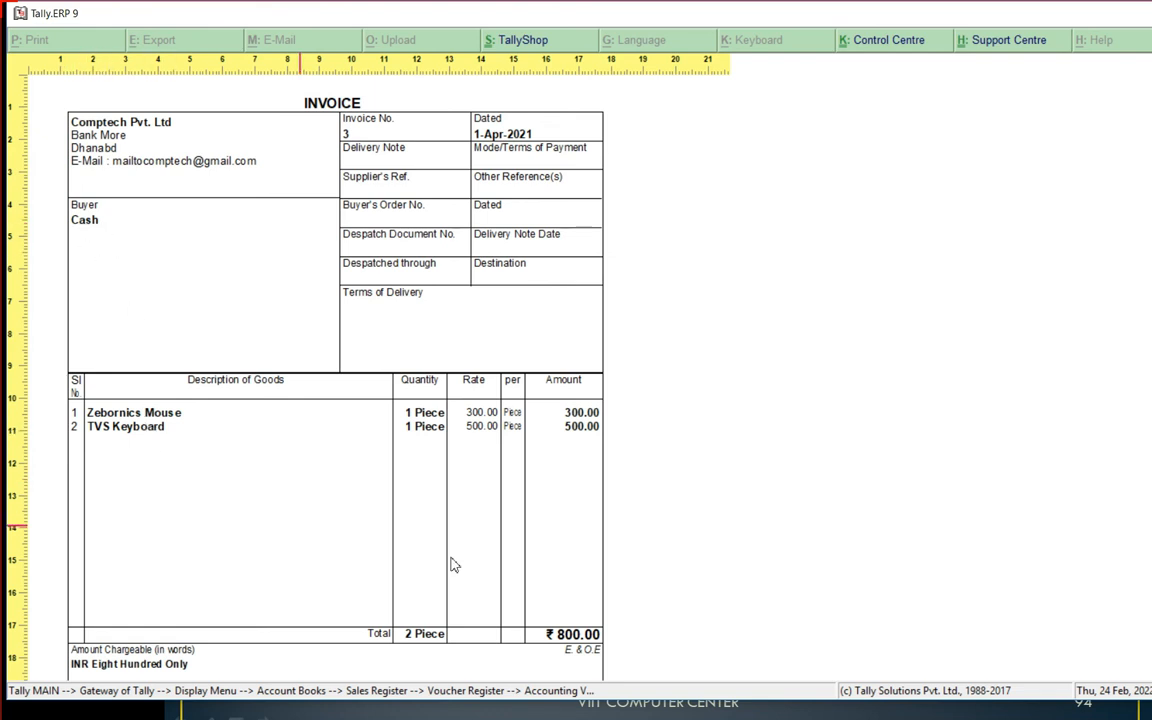
scroll(808, 530, down, 3)
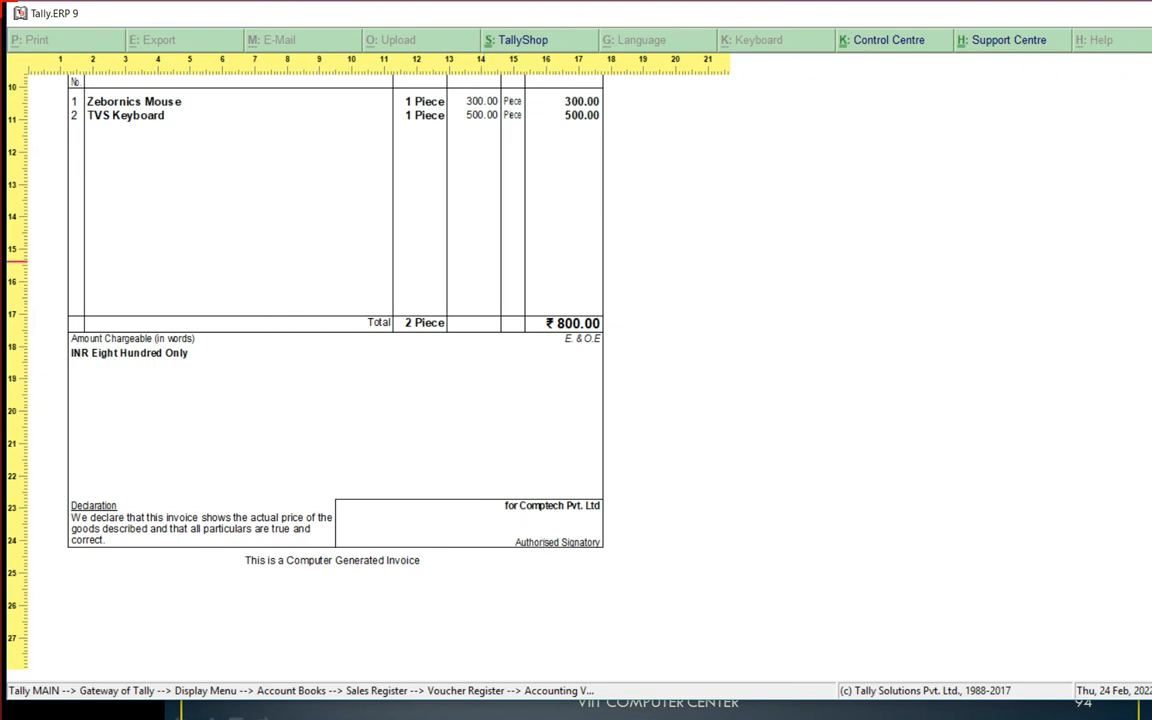
scroll(335, 380, up, 3)
key(Escape)
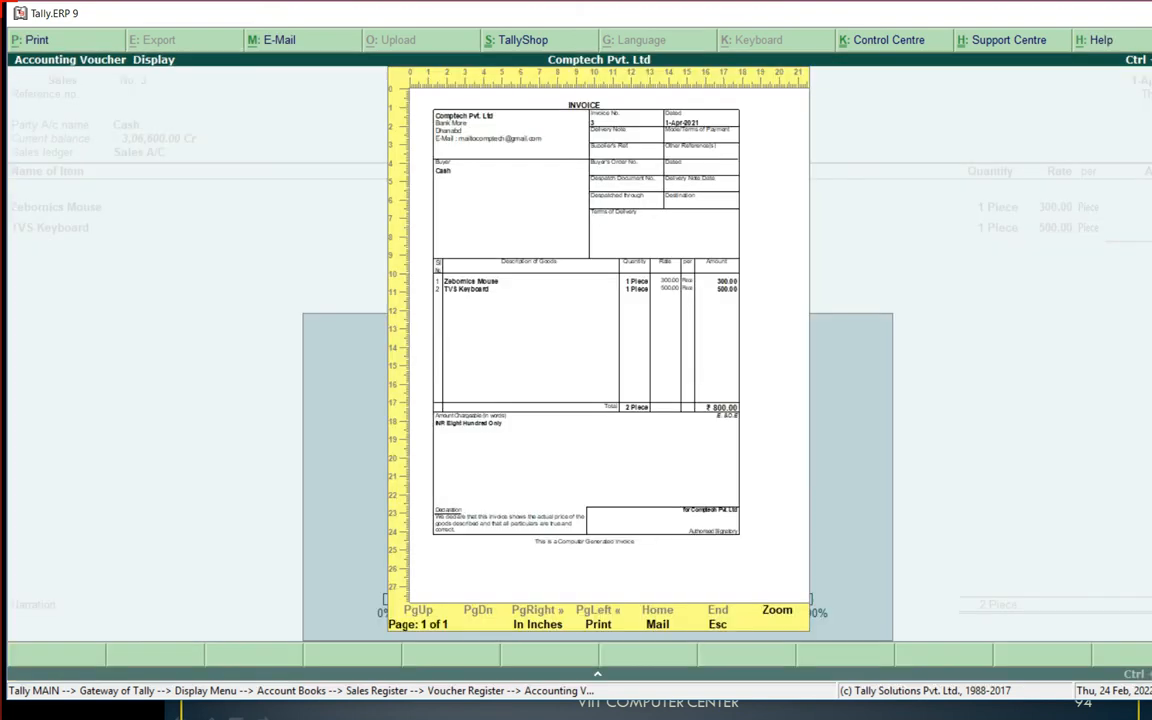
key(Escape)
key(Escape)
key(y)
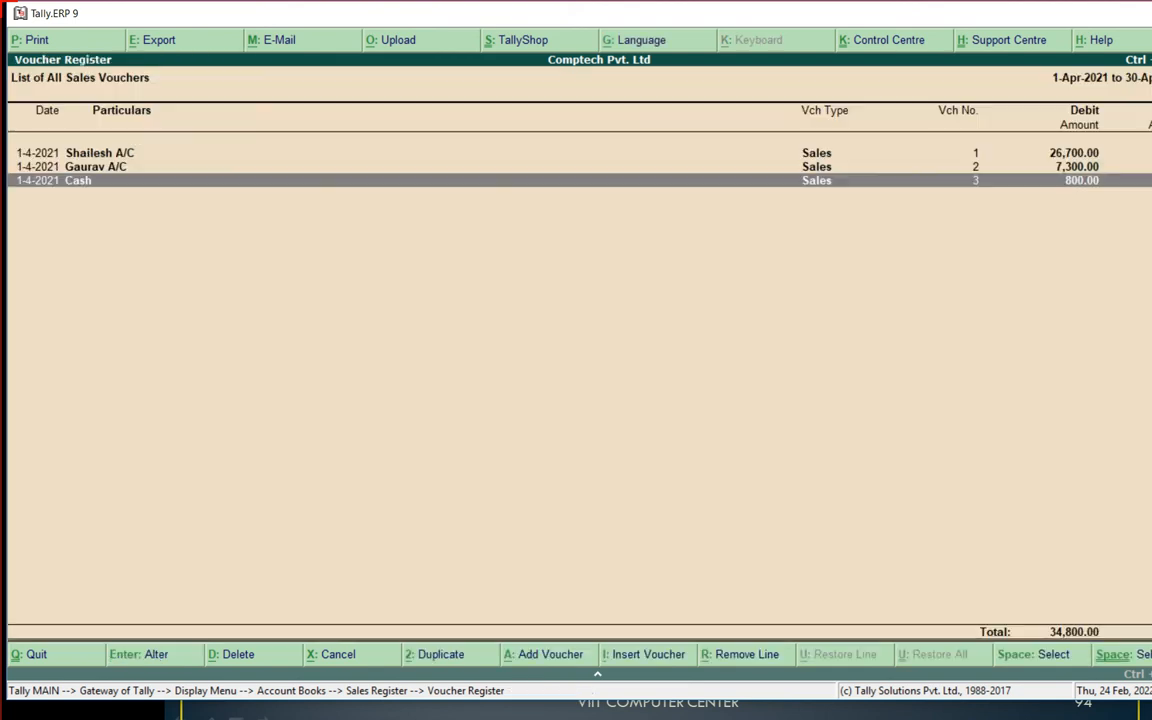
Open sales voucher no. 2 and examine its invoice in the enlarged print preview down to the declaration
key(Up)
key(Return)
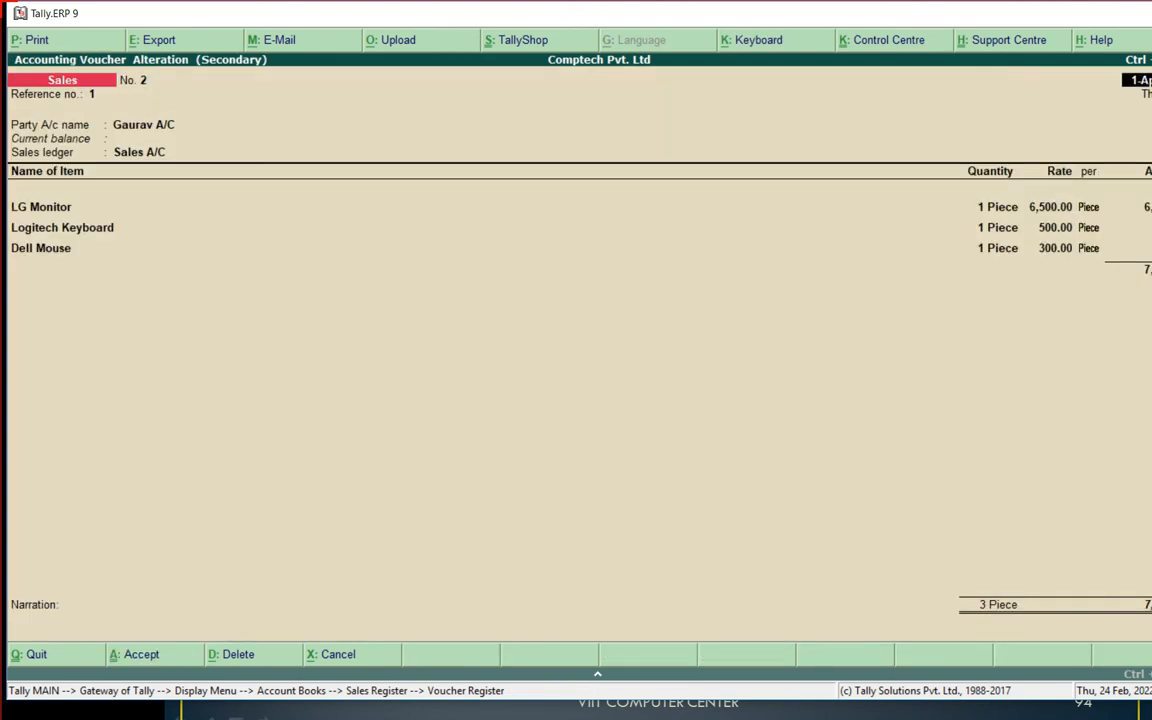
key(alt+p)
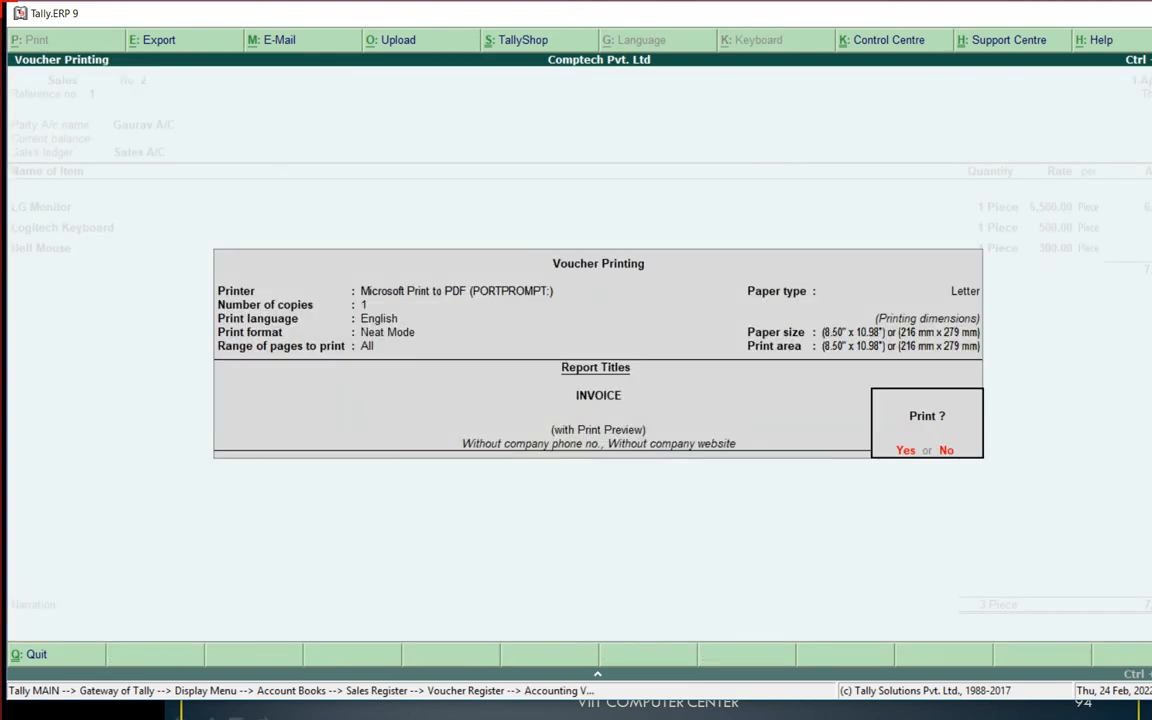
key(y)
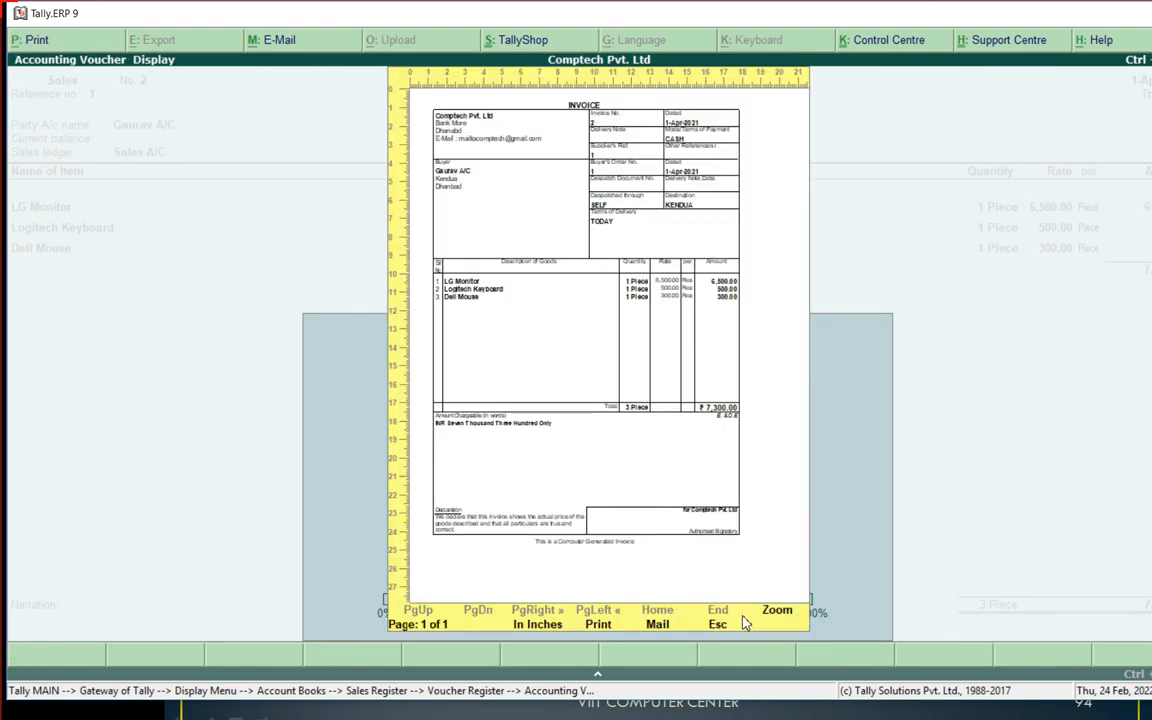
click(767, 615)
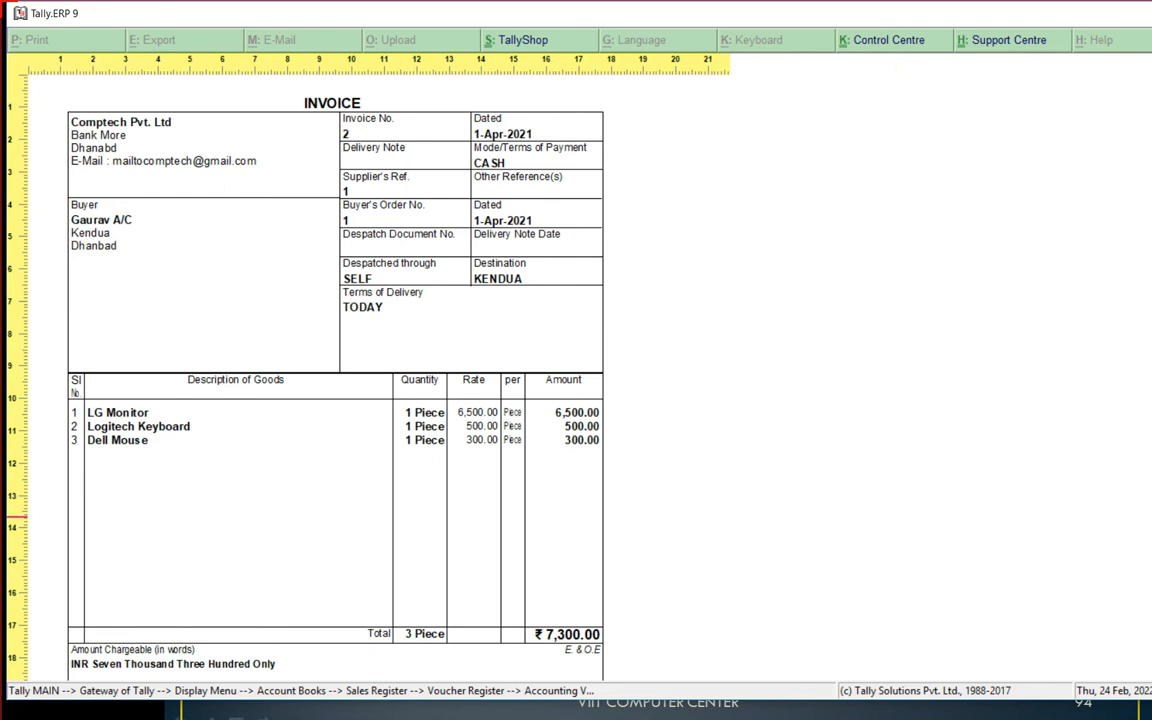
scroll(335, 517, down, 5)
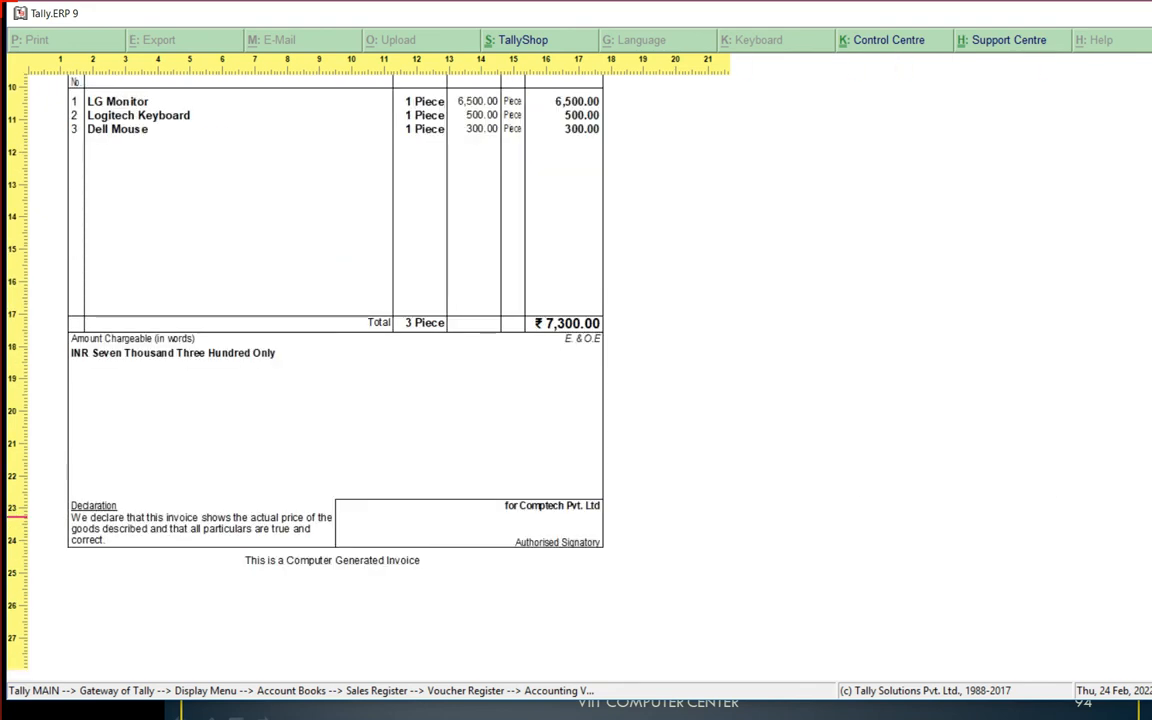
Close the invoice preview and voucher no. 2, and return to the Gateway of Tally
key(Escape)
key(Escape)
key(Escape)
key(y)
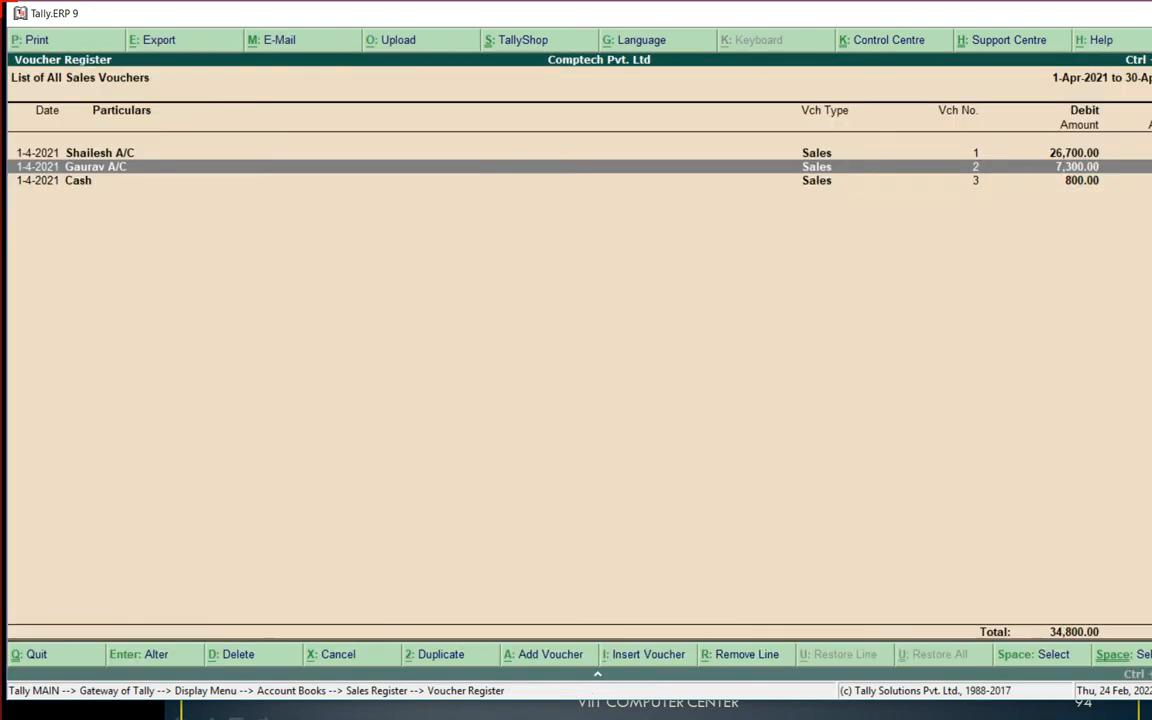
key(Escape)
key(Escape)
key(Escape)
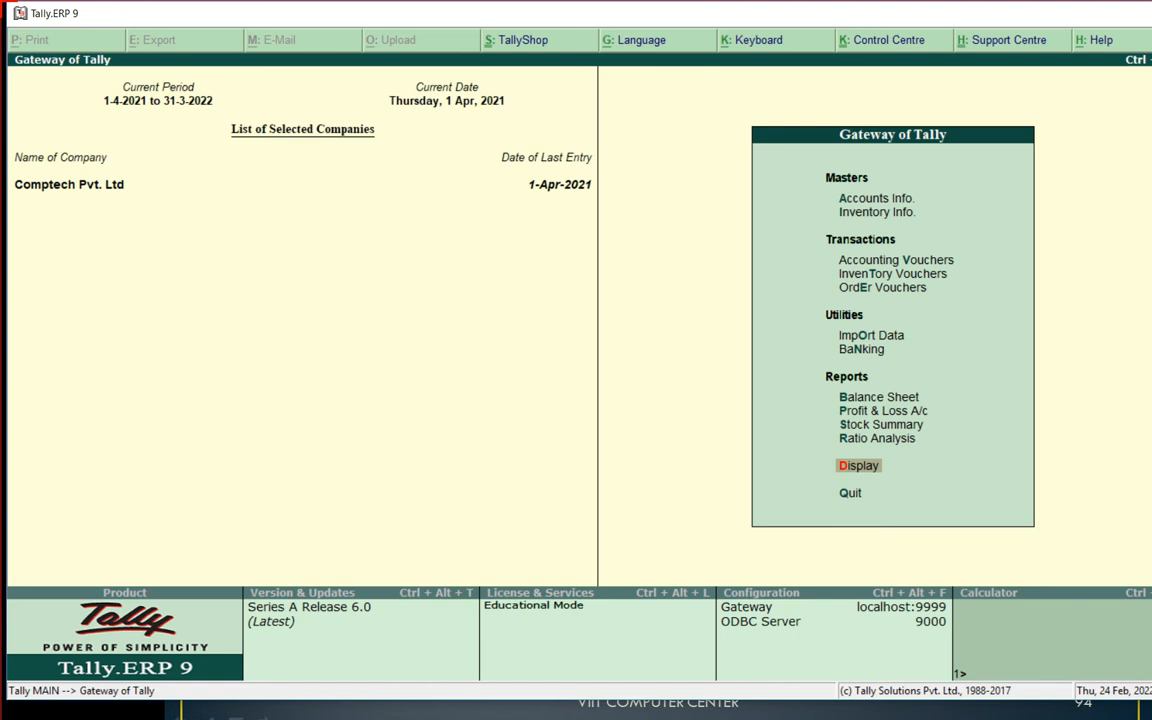
Display April's list of sales vouchers through the Sales Register in the account books
key(Return)
key(Down)
key(Down)
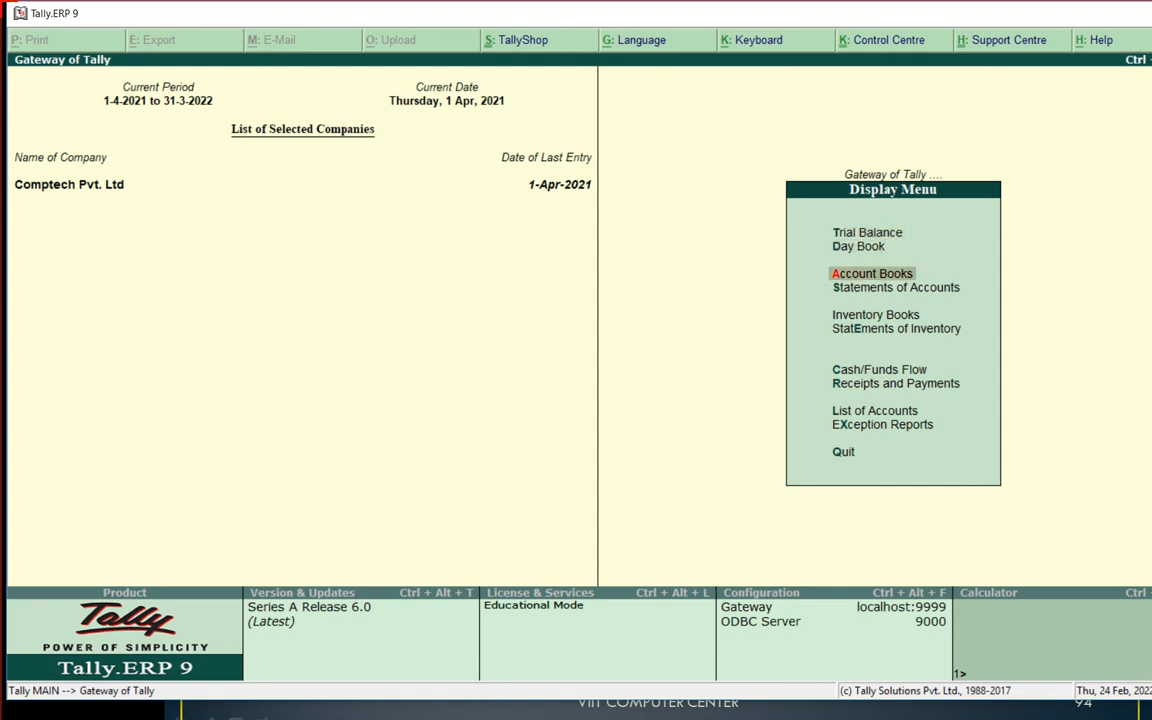
key(Return)
key(Down)
key(Down)
key(Down)
key(Down)
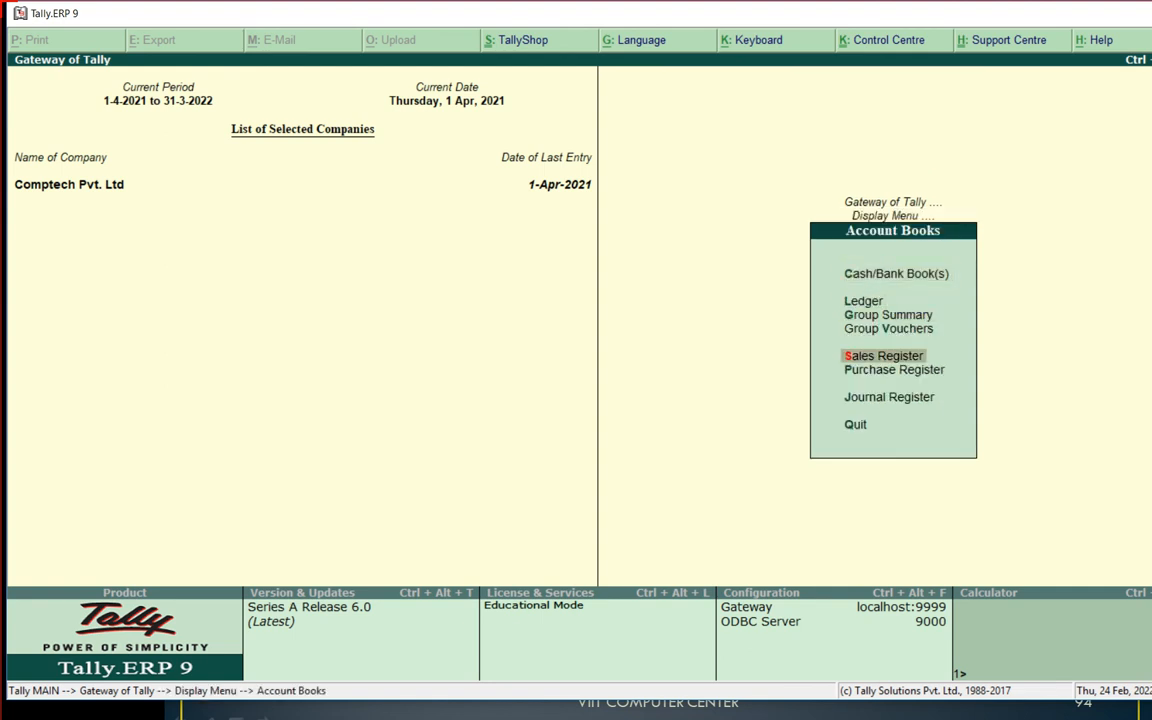
key(Return)
key(Return)
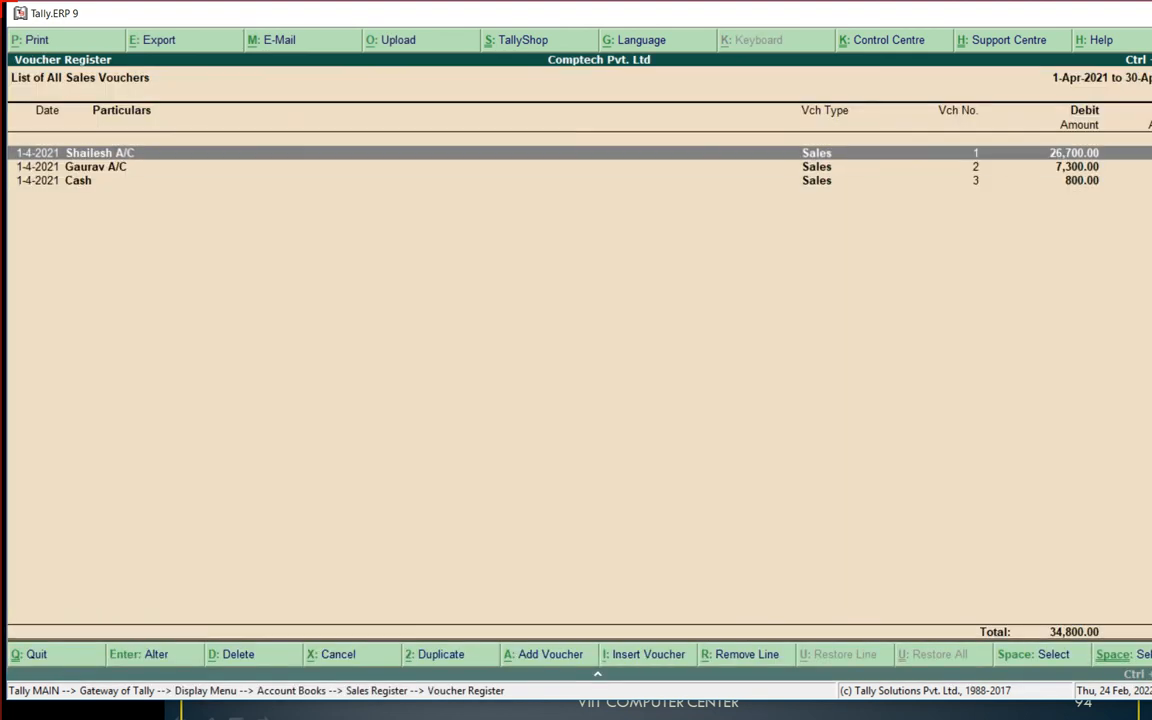
Open sales voucher no. 1 and examine its invoice in the enlarged print preview
key(Return)
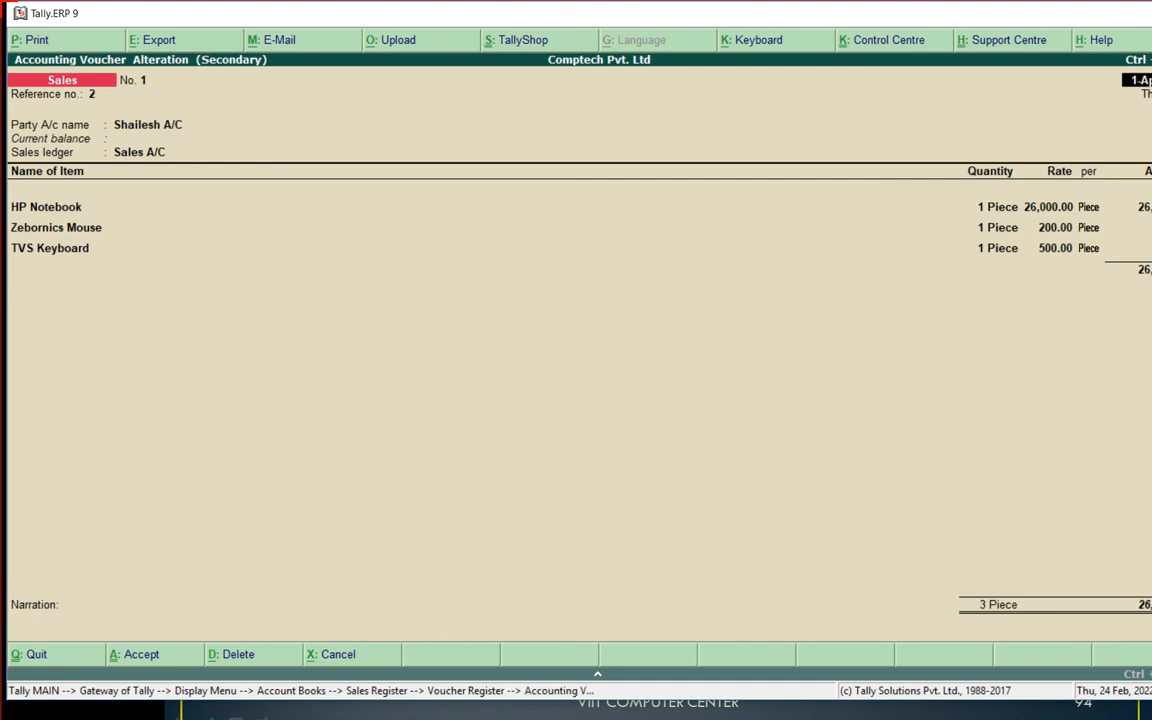
key(alt+p)
key(Return)
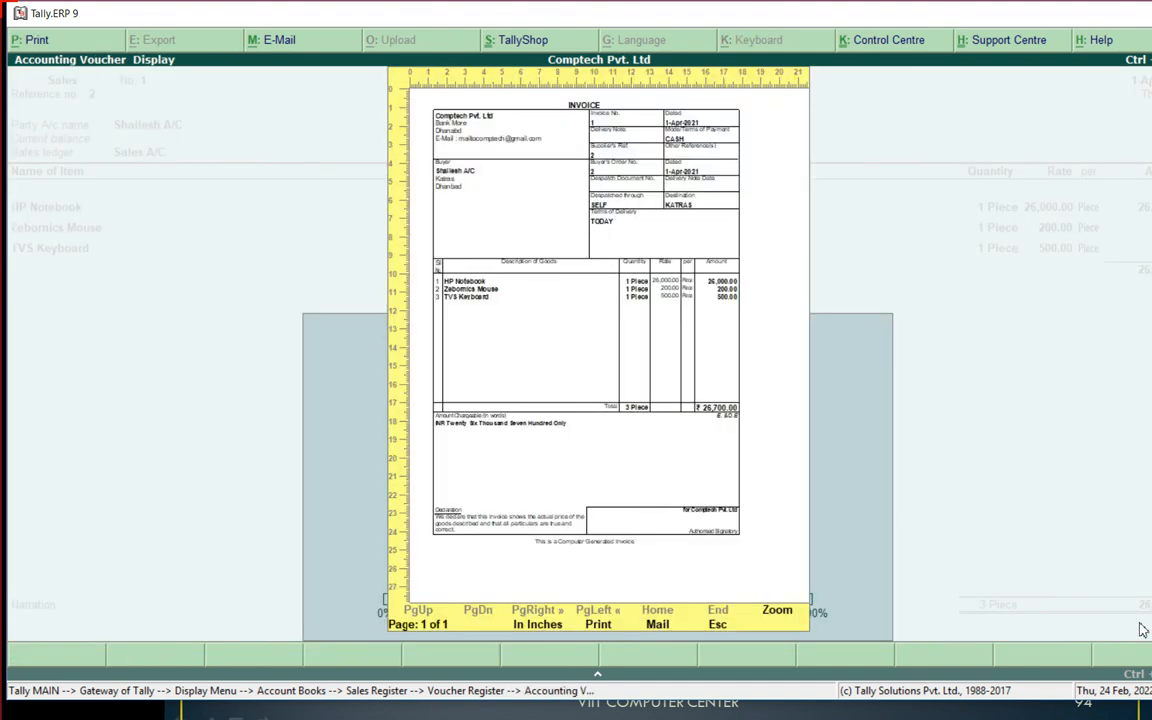
click(772, 615)
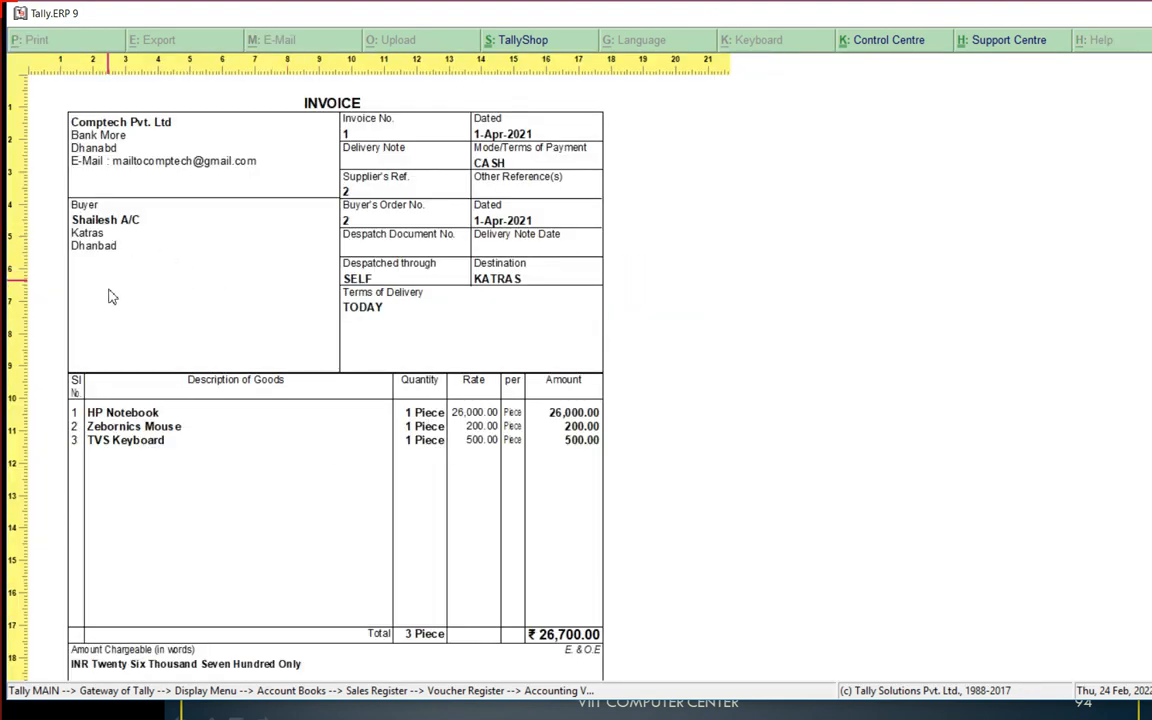
Close the invoice preview and voucher no. 1, and go back to the Gateway of Tally
key(Escape)
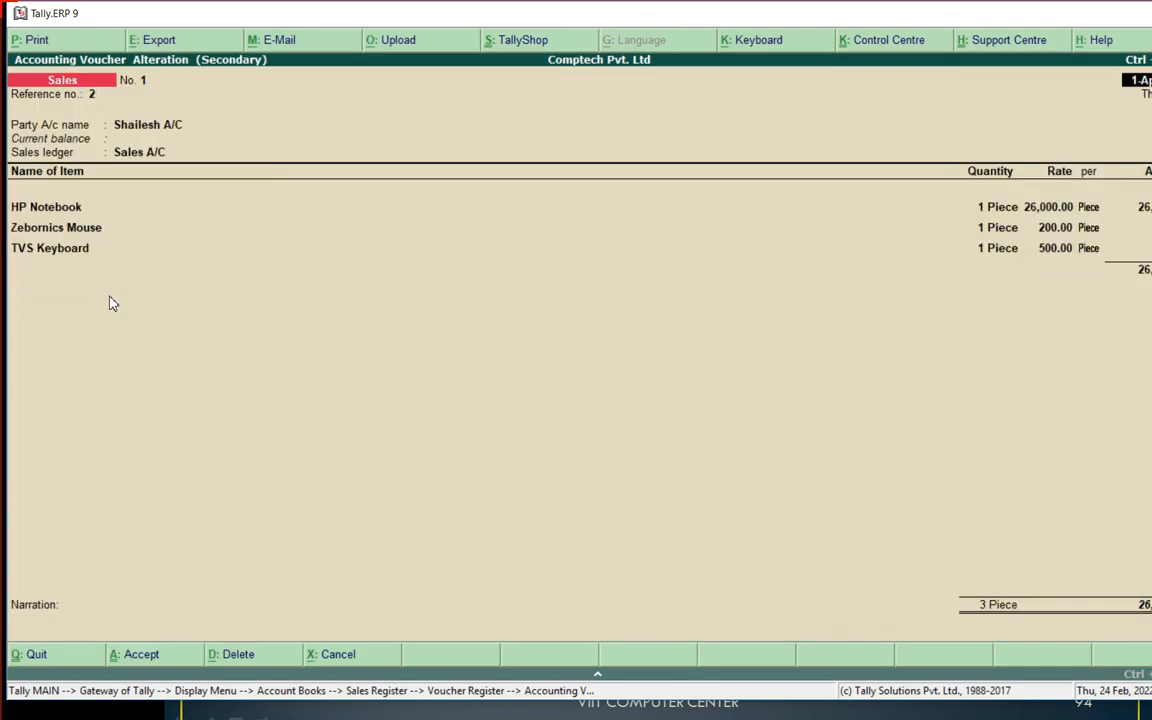
key(Escape)
key(y)
key(Escape)
key(Escape)
key(Escape)
key(Escape)
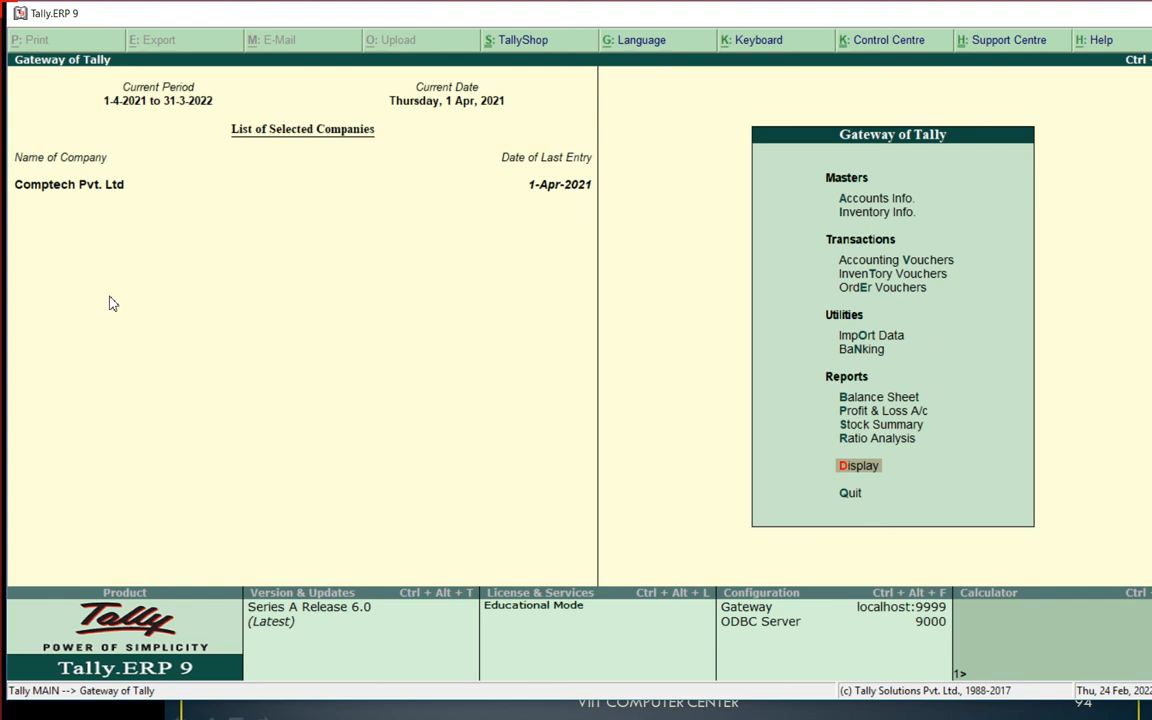
Start a new sales voucher in accounting voucher creation
key(Up)
key(Up)
key(Up)
key(Up)
key(Up)
key(Up)
key(Up)
key(Up)
key(Up)
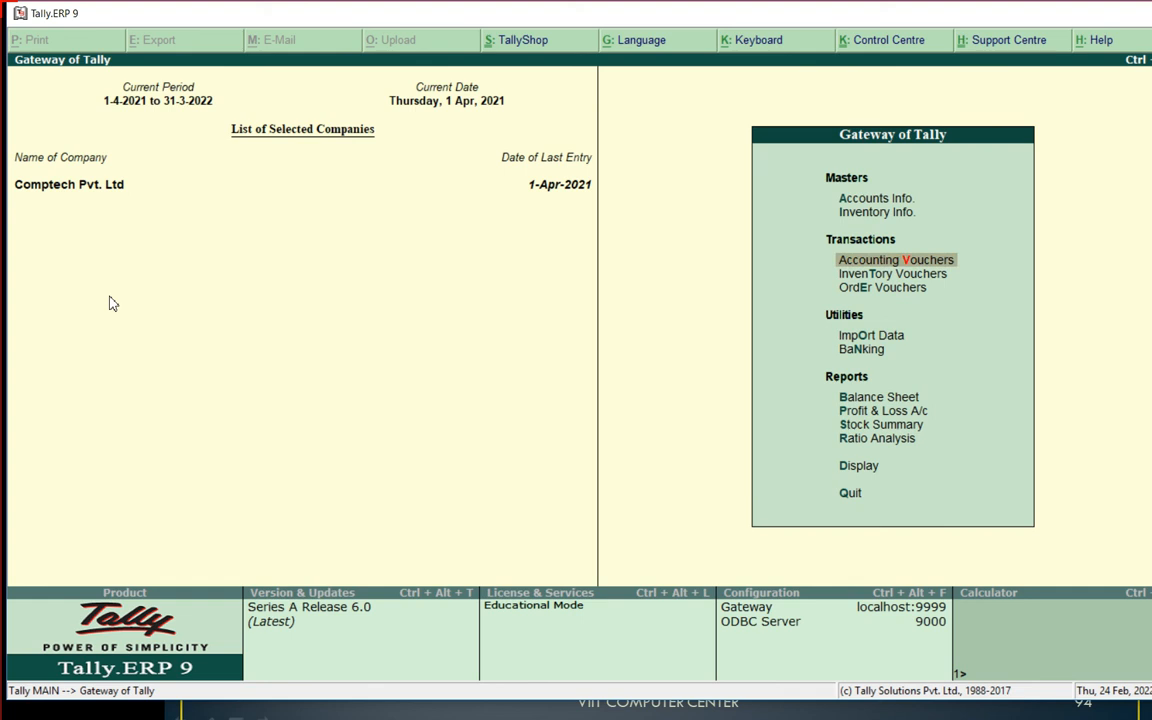
key(Return)
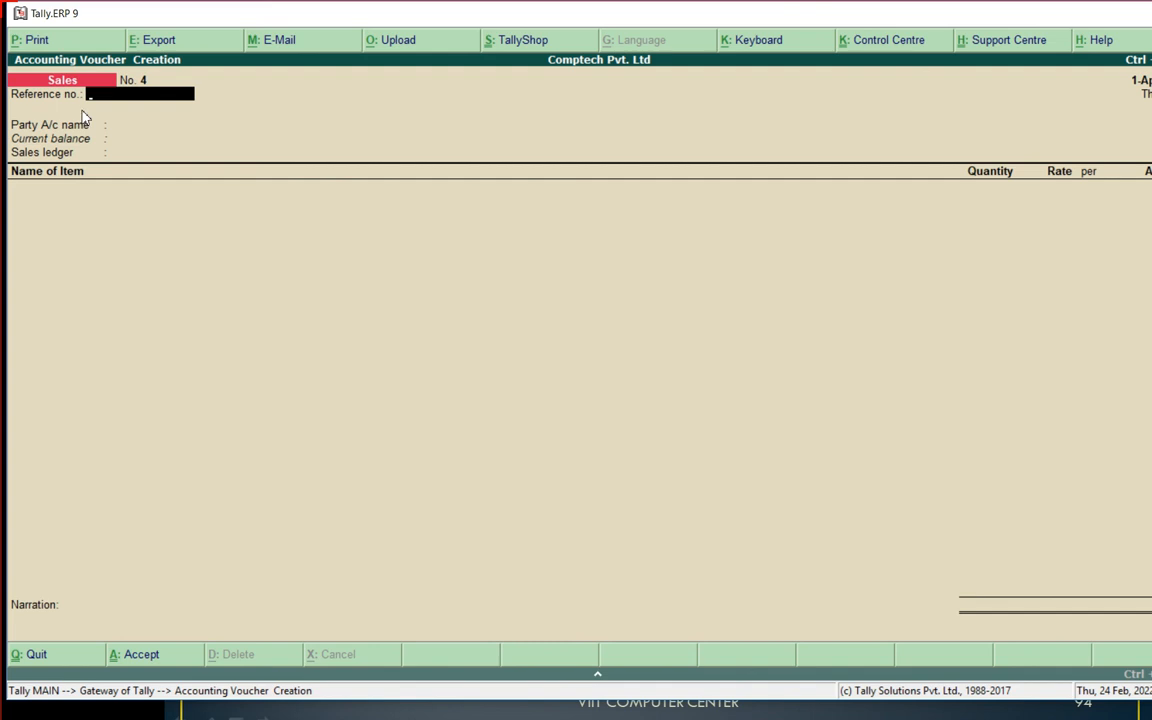
Select Cash as the party with blank reference and party details, and Sales A/C as the sales ledger
key(Return)
key(Return)
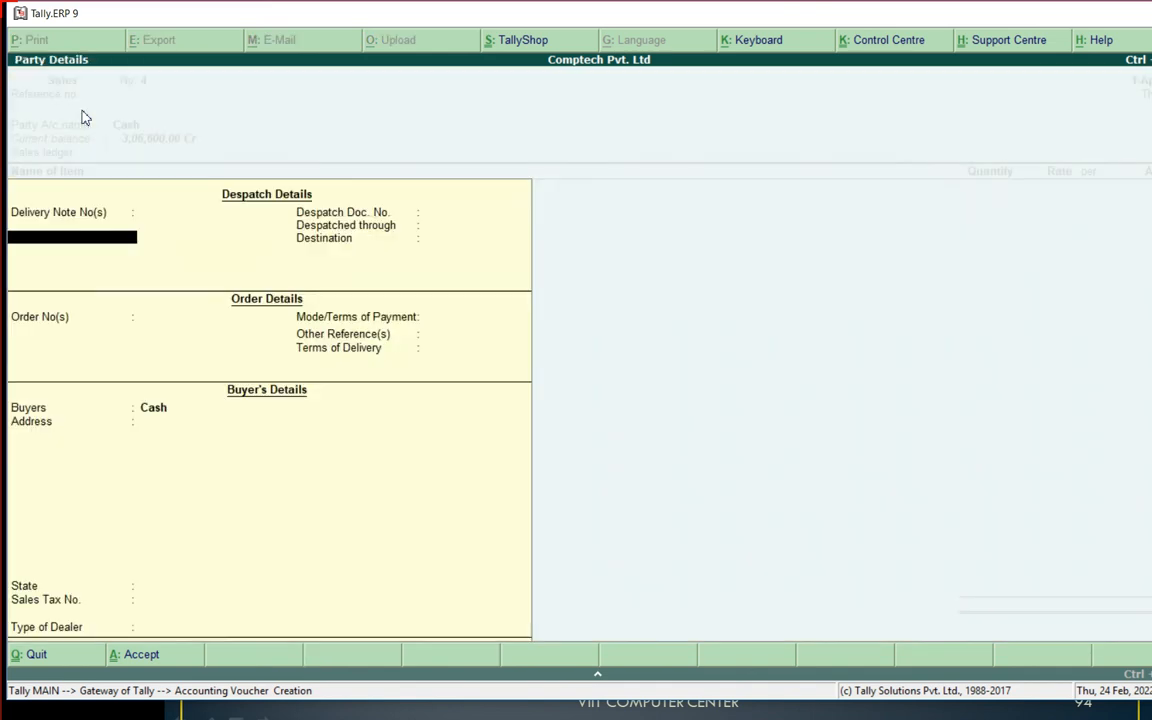
key(Return)
key(Return)
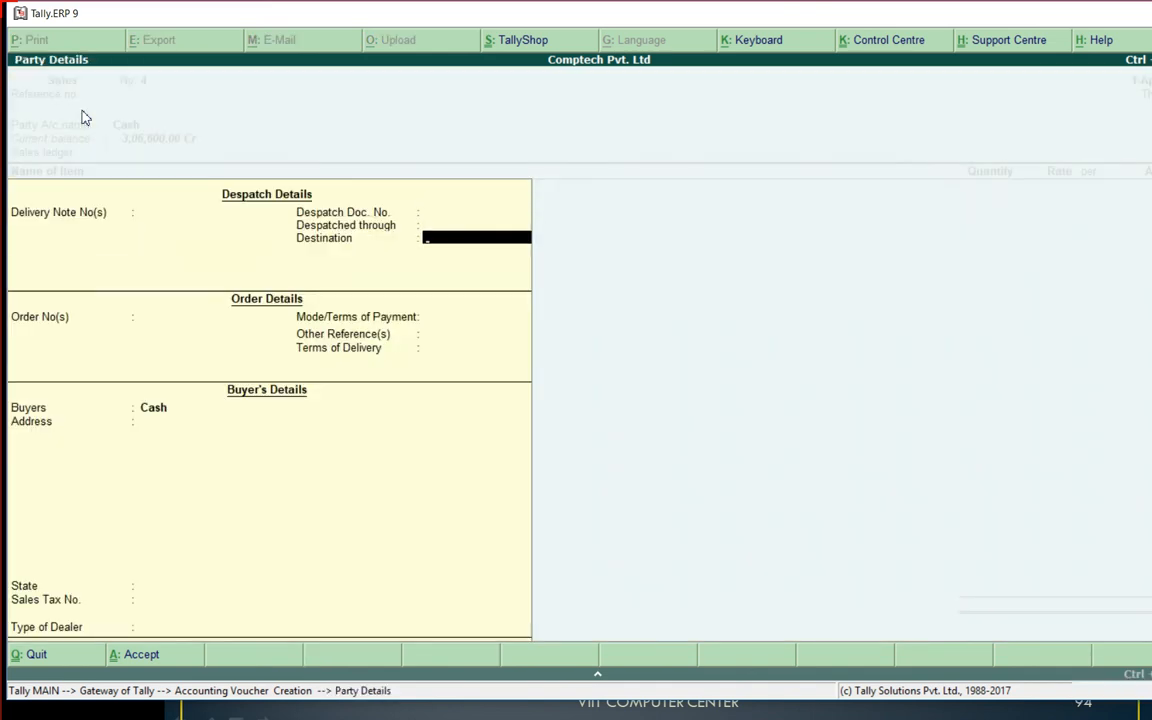
key(ctrl+a)
key(Return)
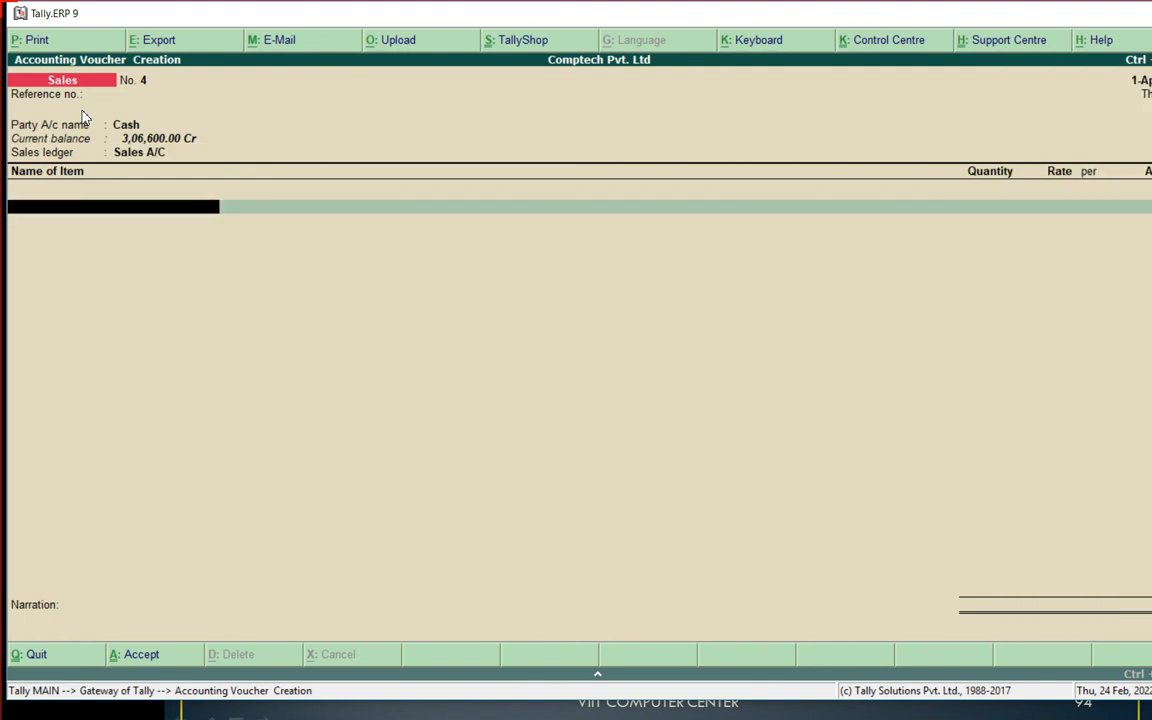
Add the LG Monitor as the sale item with its order number set to Not Applicable
key(Down)
key(Down)
key(Down)
key(Down)
key(Down)
key(Return)
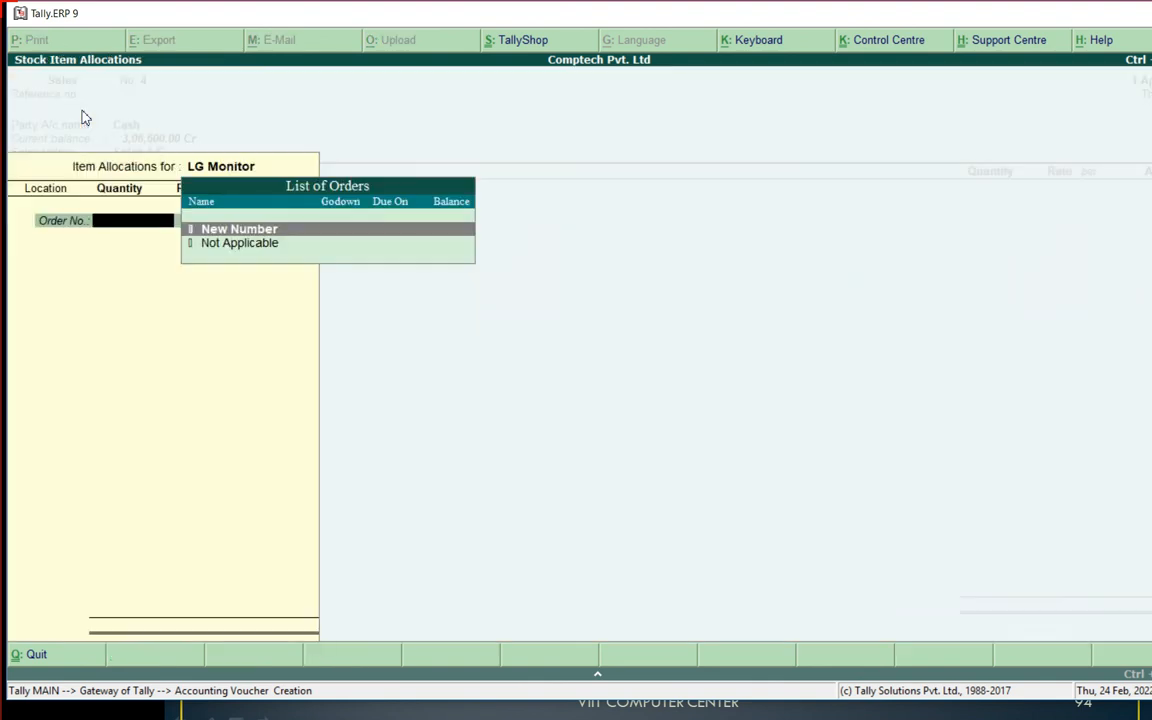
key(Down)
key(Return)
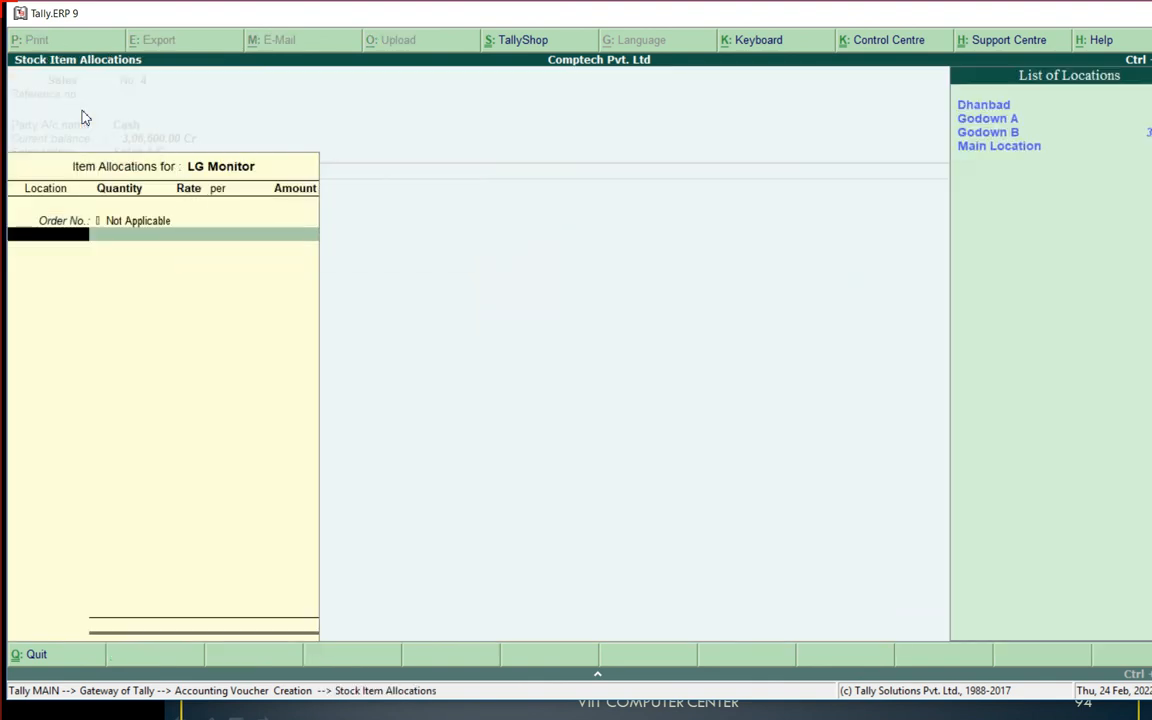
Allocate 1 piece of the LG Monitor from Godown B, accepting the rate of 6,500
key(Down)
key(Down)
key(Return)
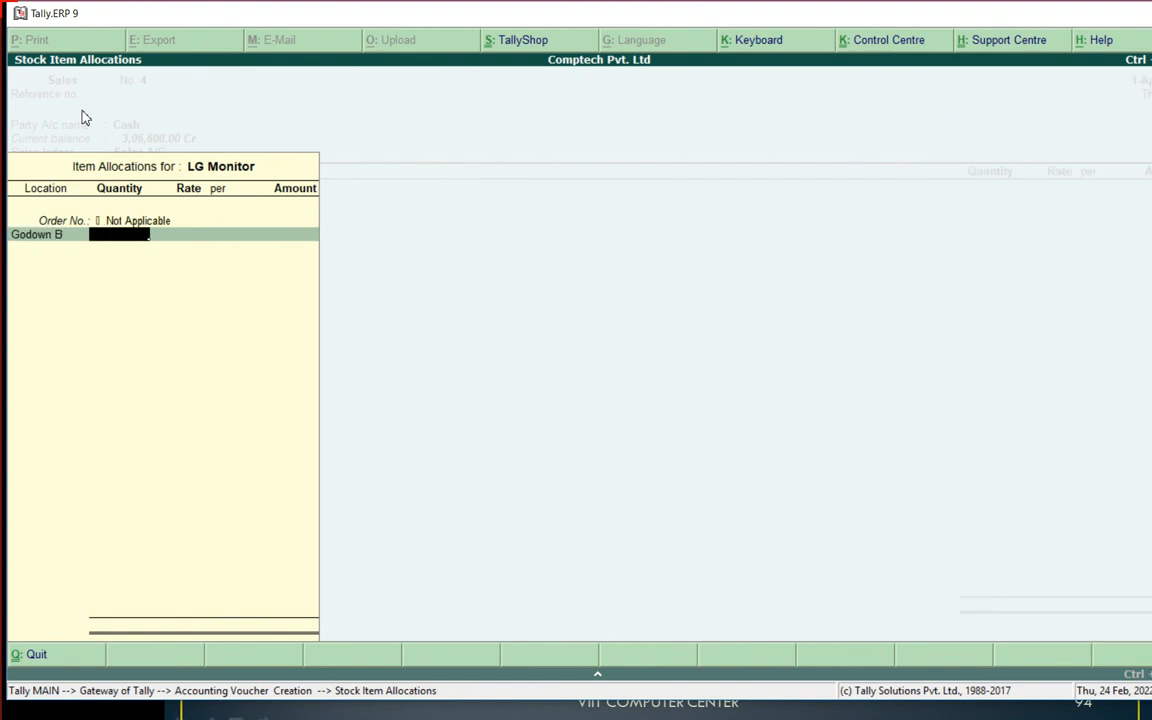
text(1)
key(Return)
key(Return)
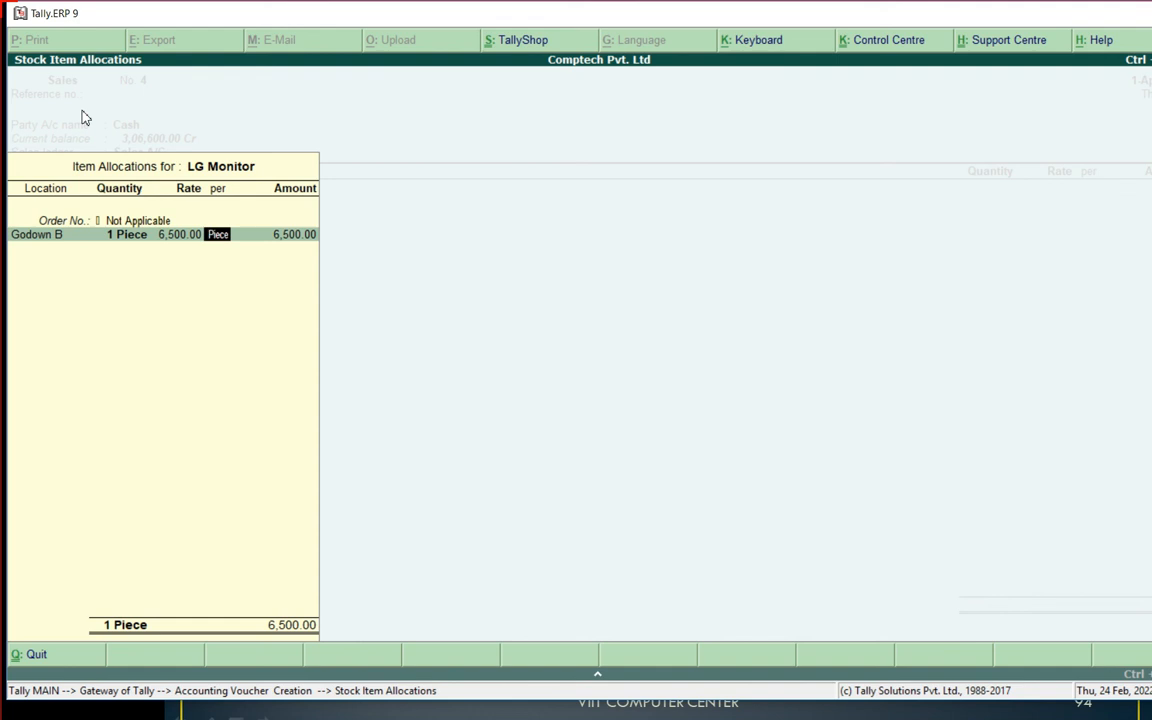
key(BackSpace)
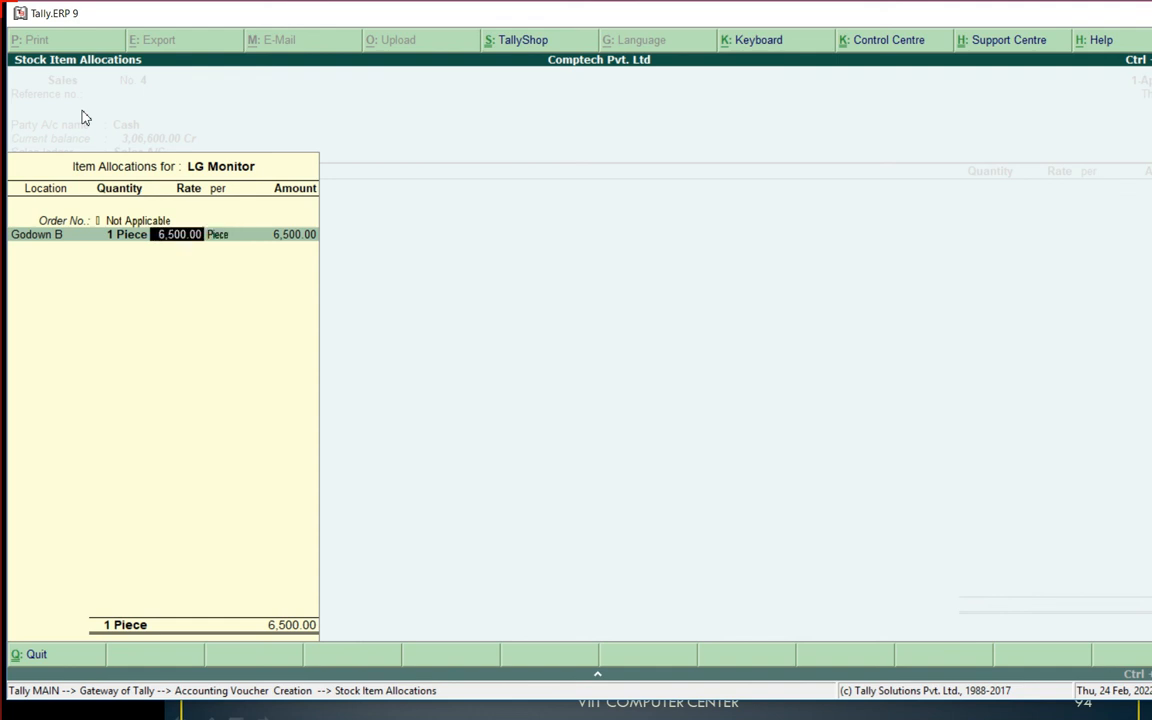
key(Return)
key(Return)
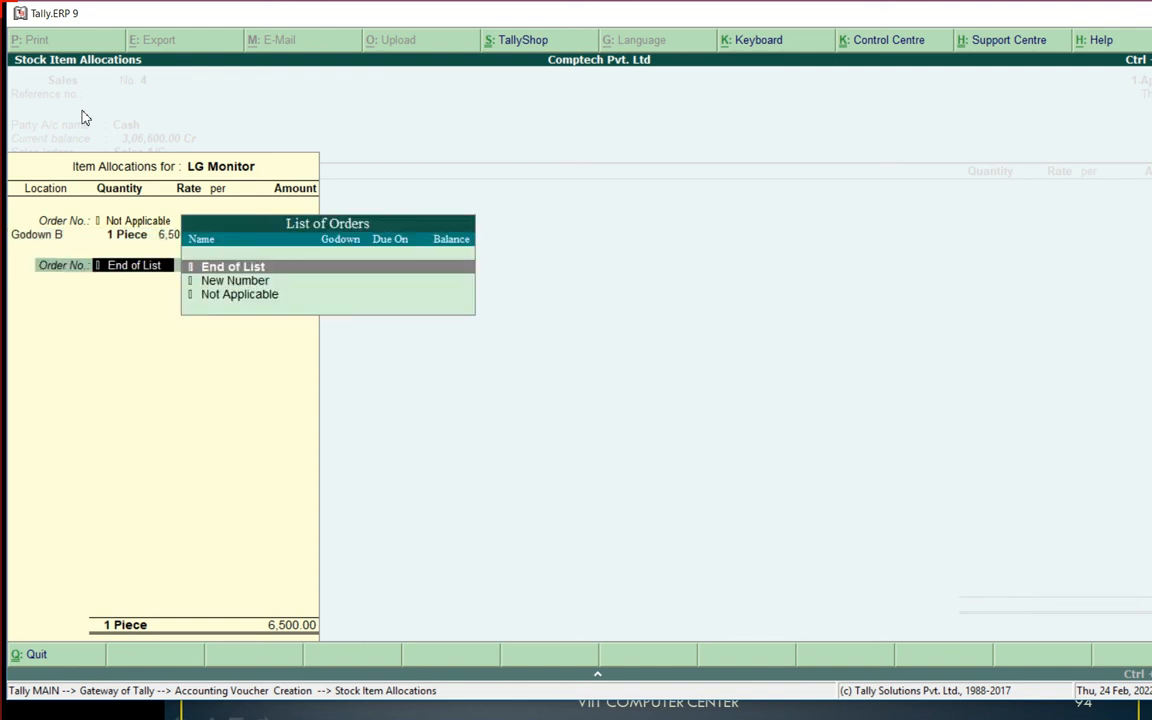
End the allocation and item lists, and save the sales voucher without a narration
key(Return)
key(Return)
key(Return)
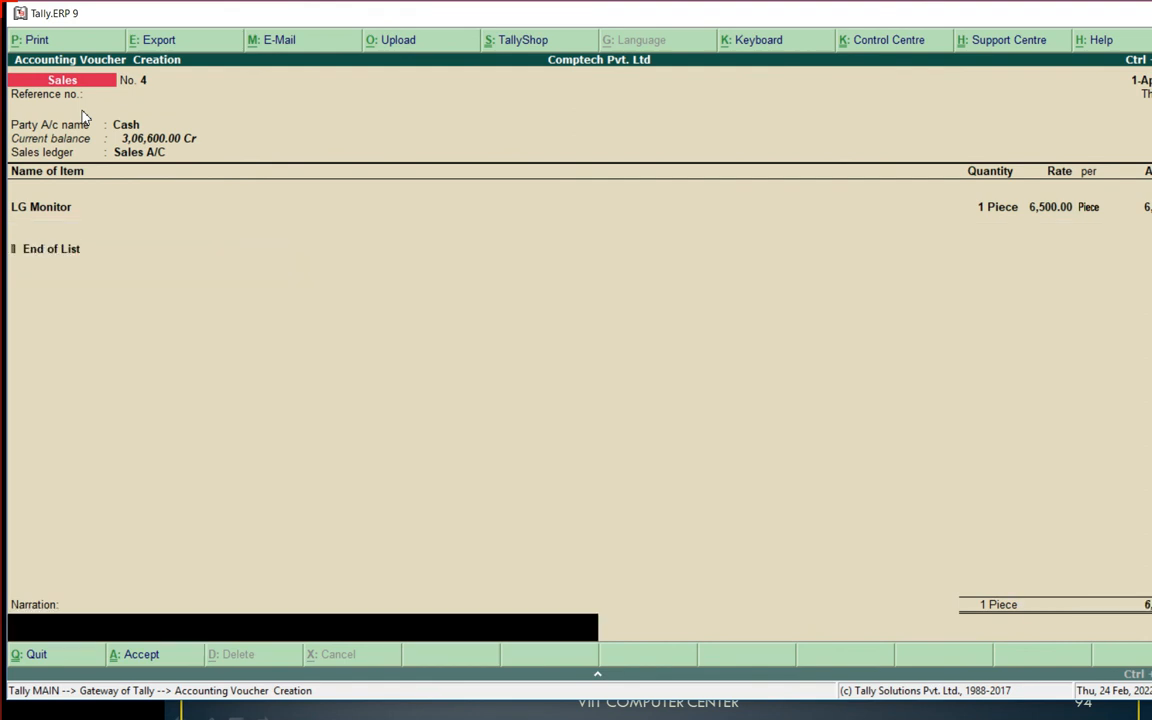
key(Return)
key(Return)
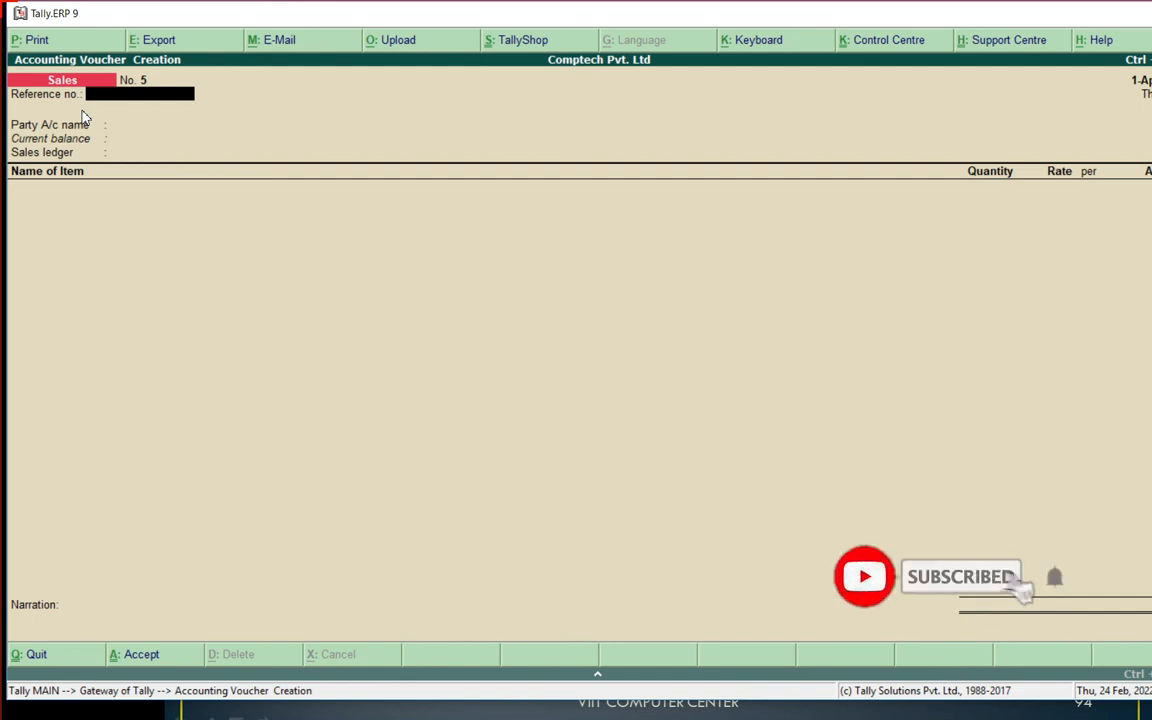
Leave voucher creation for the Gateway of Tally and decline to quit the program
key(Escape)
key(Escape)
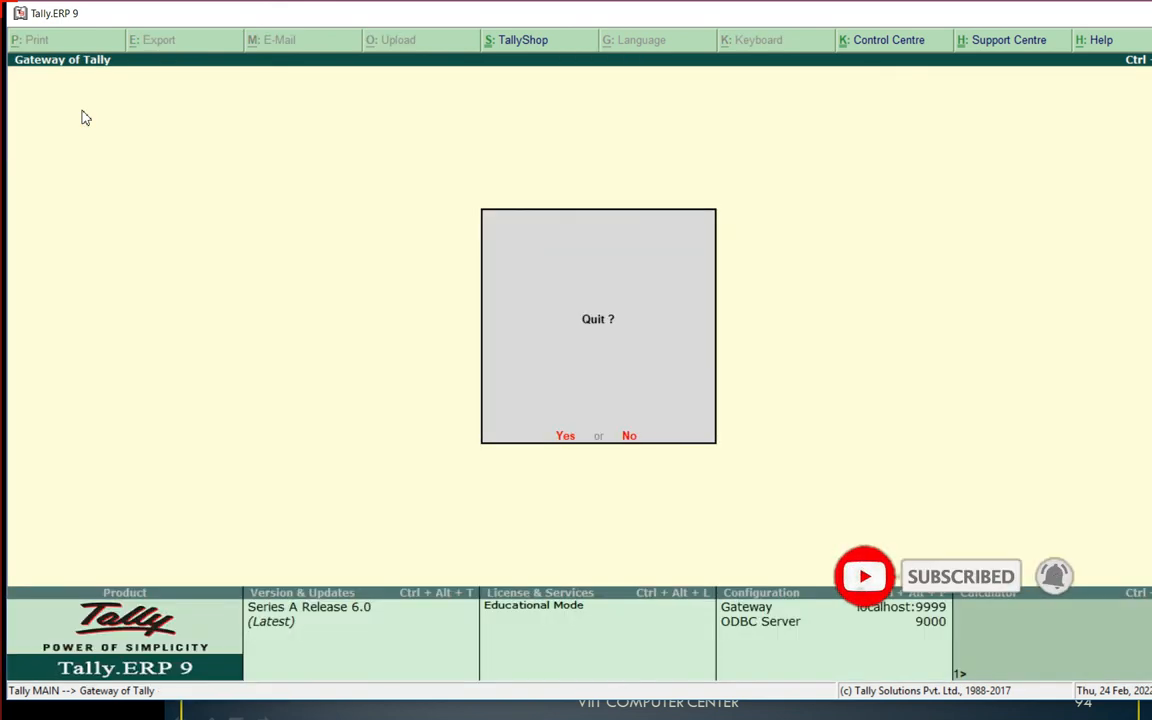
key(n)
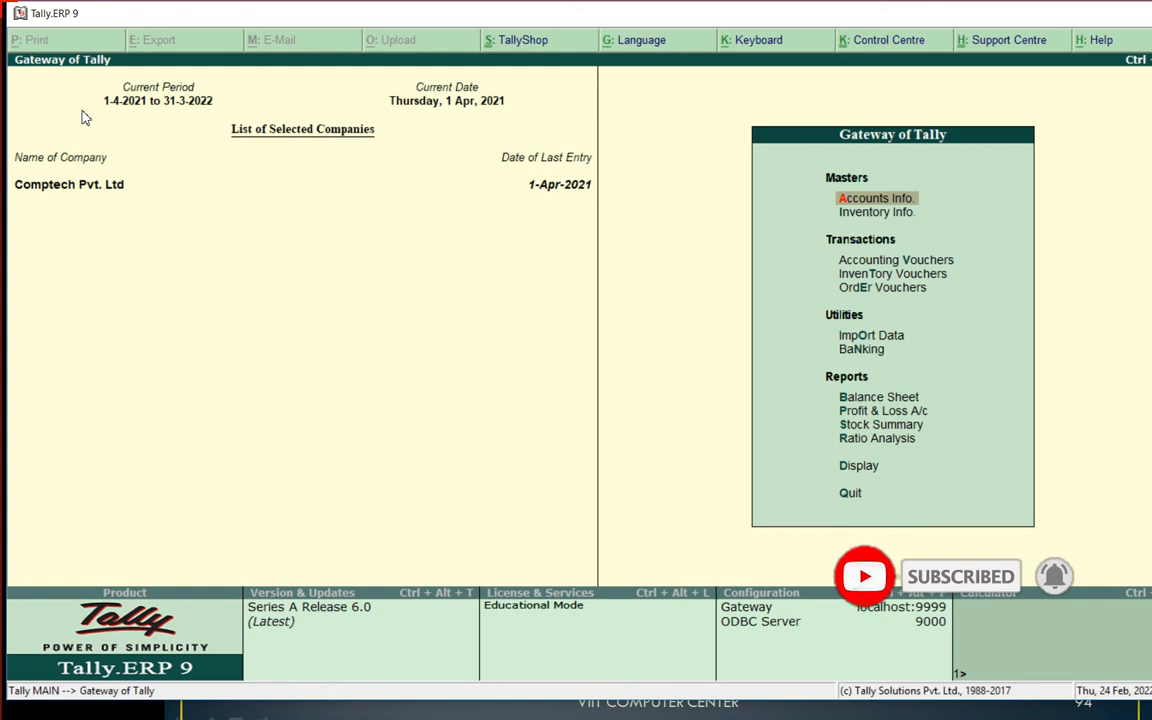